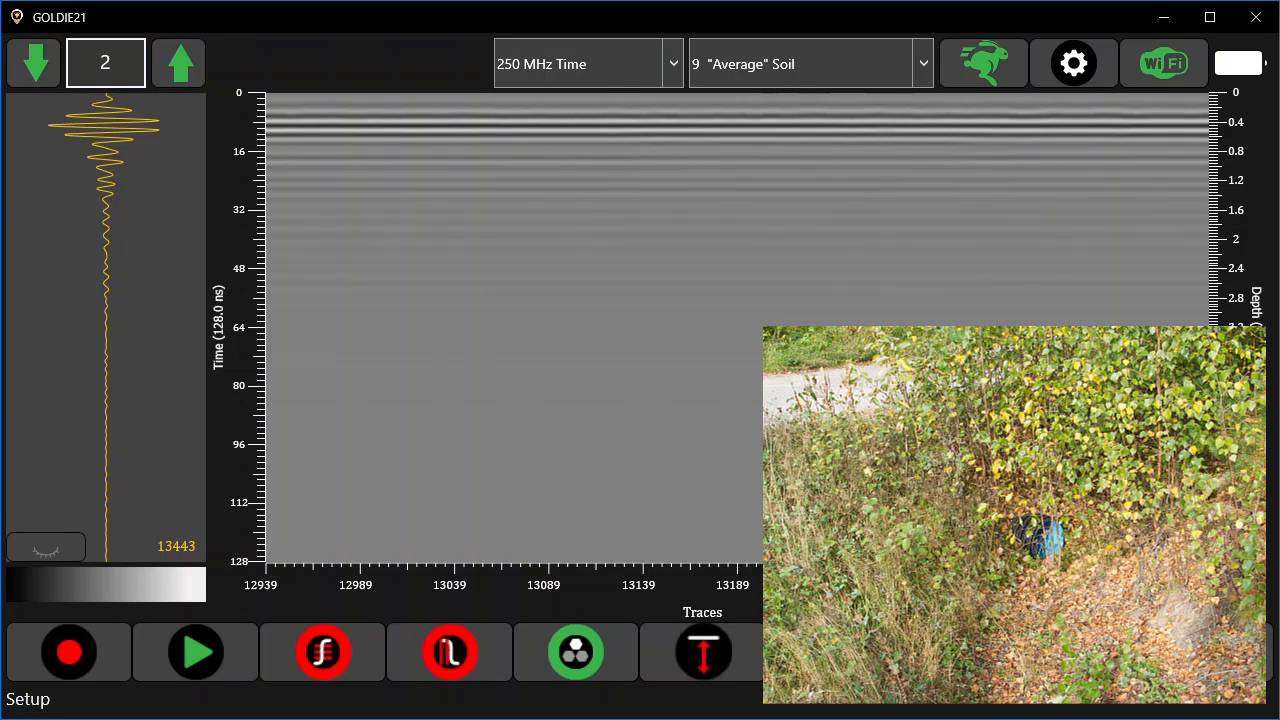
Adjust the gain curve points to -18.4, 16.0, 34.4 and 44.0 dB with the live signal running, and hide the curve.
click(45, 546)
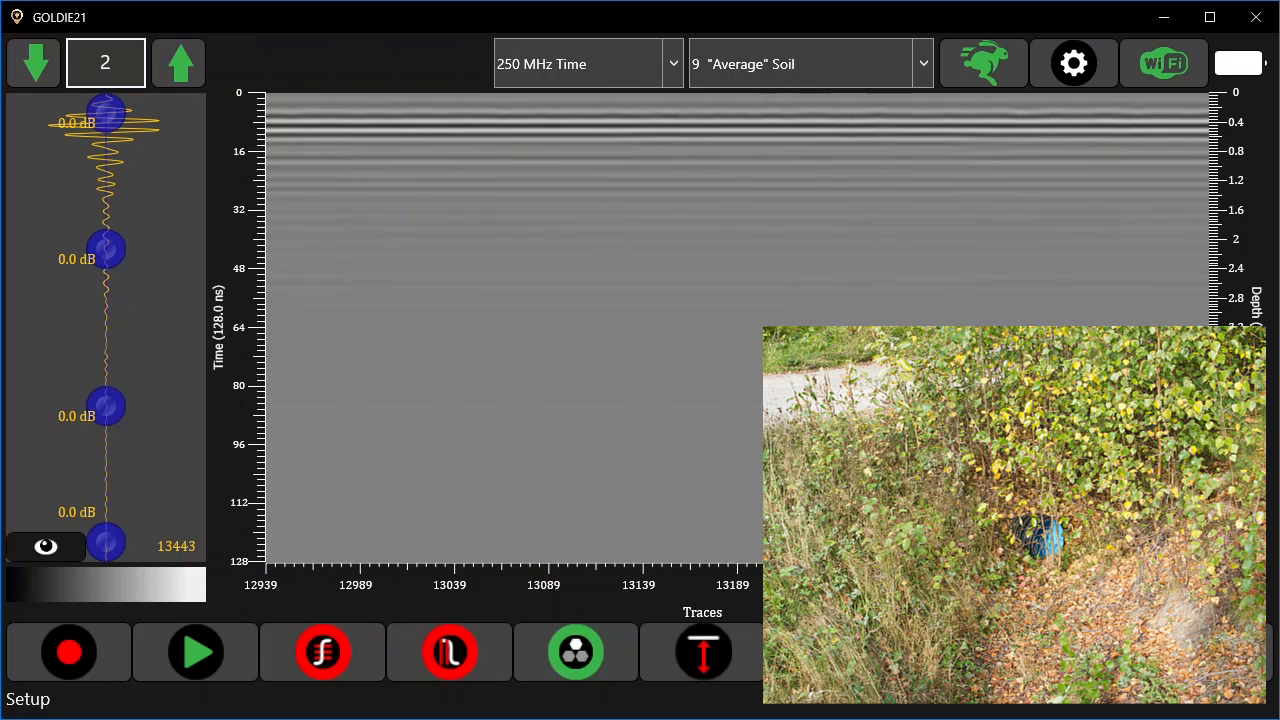
drag(106, 249, 116, 249)
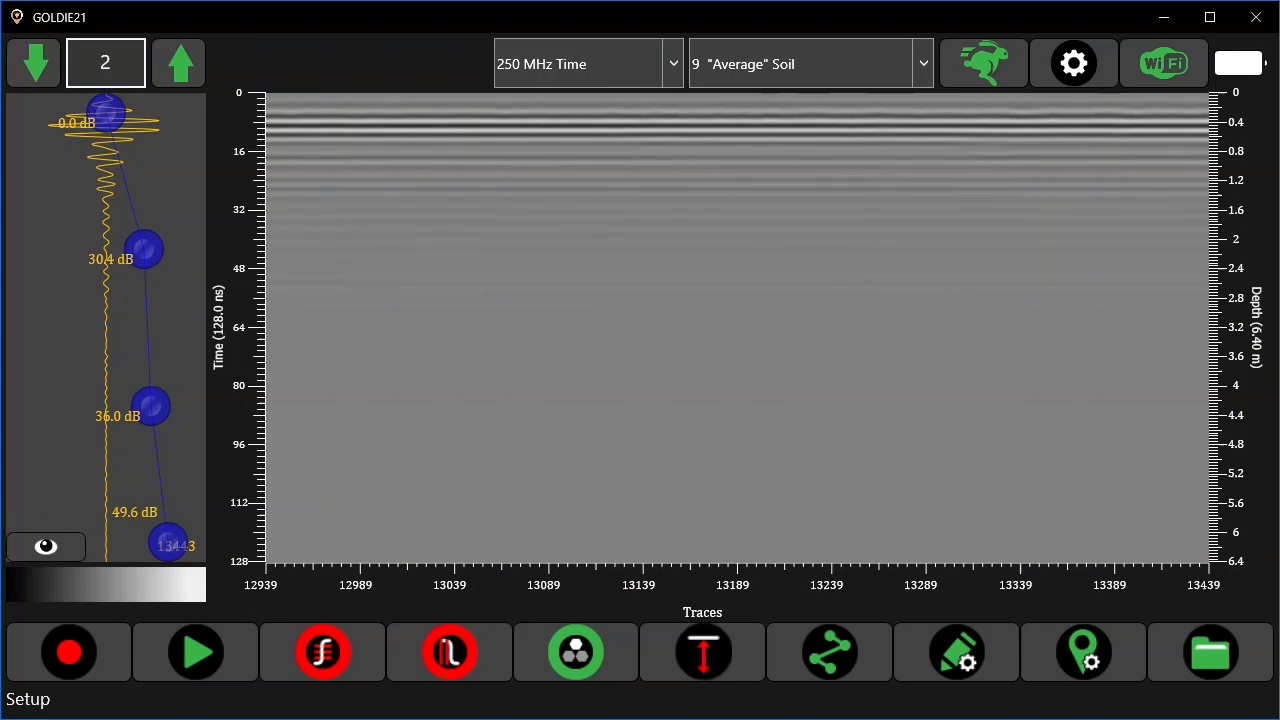
click(197, 652)
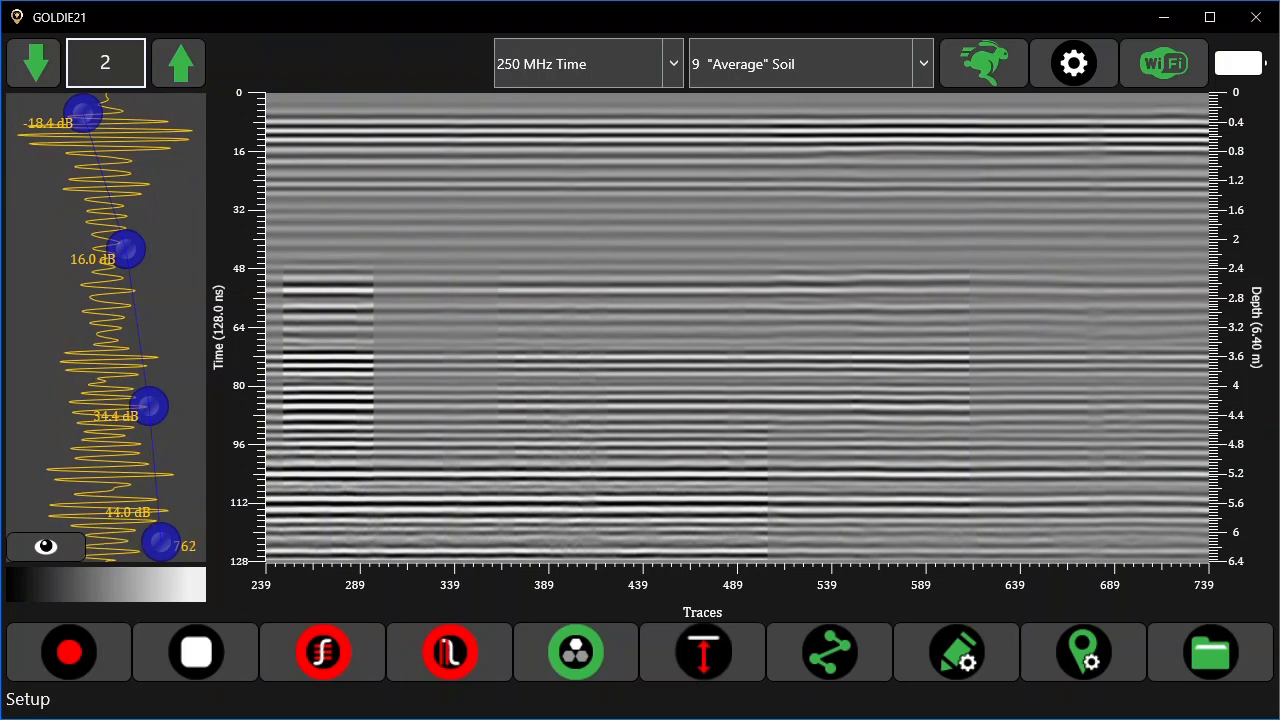
click(45, 547)
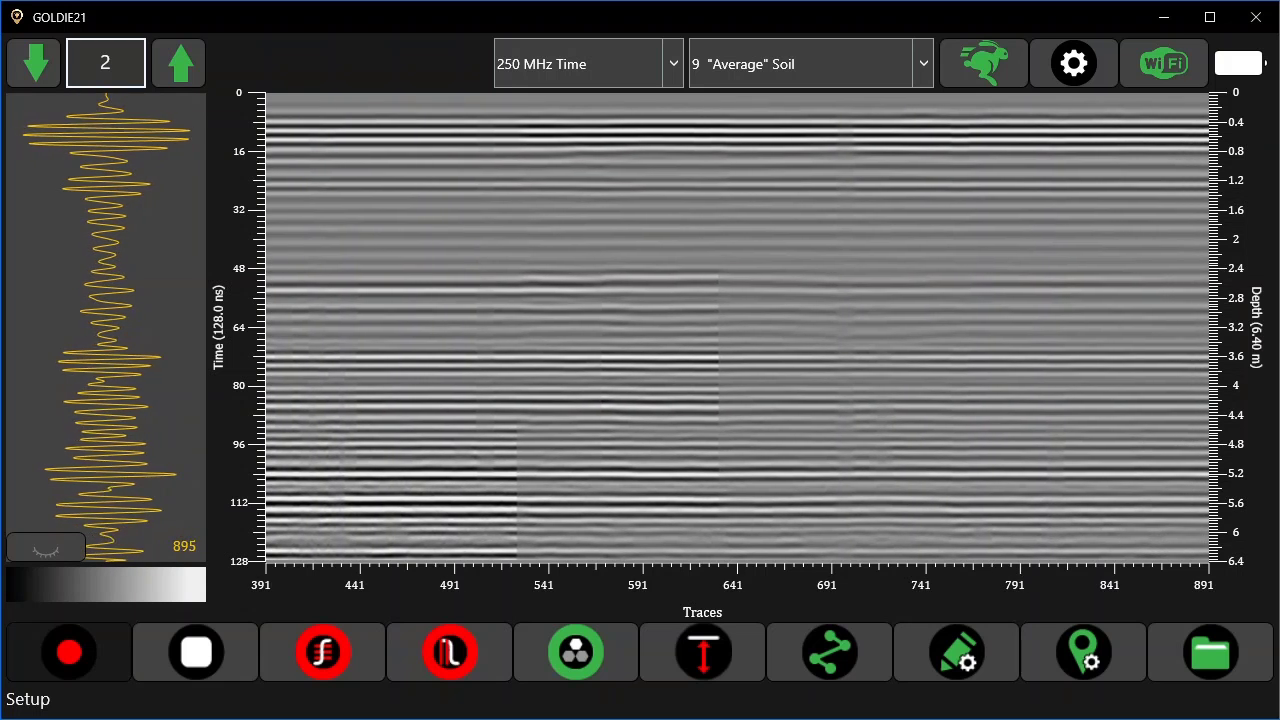
Start recording a profile, pause it after the first pass and place a red marker near trace 575 at about 1 m depth.
click(69, 652)
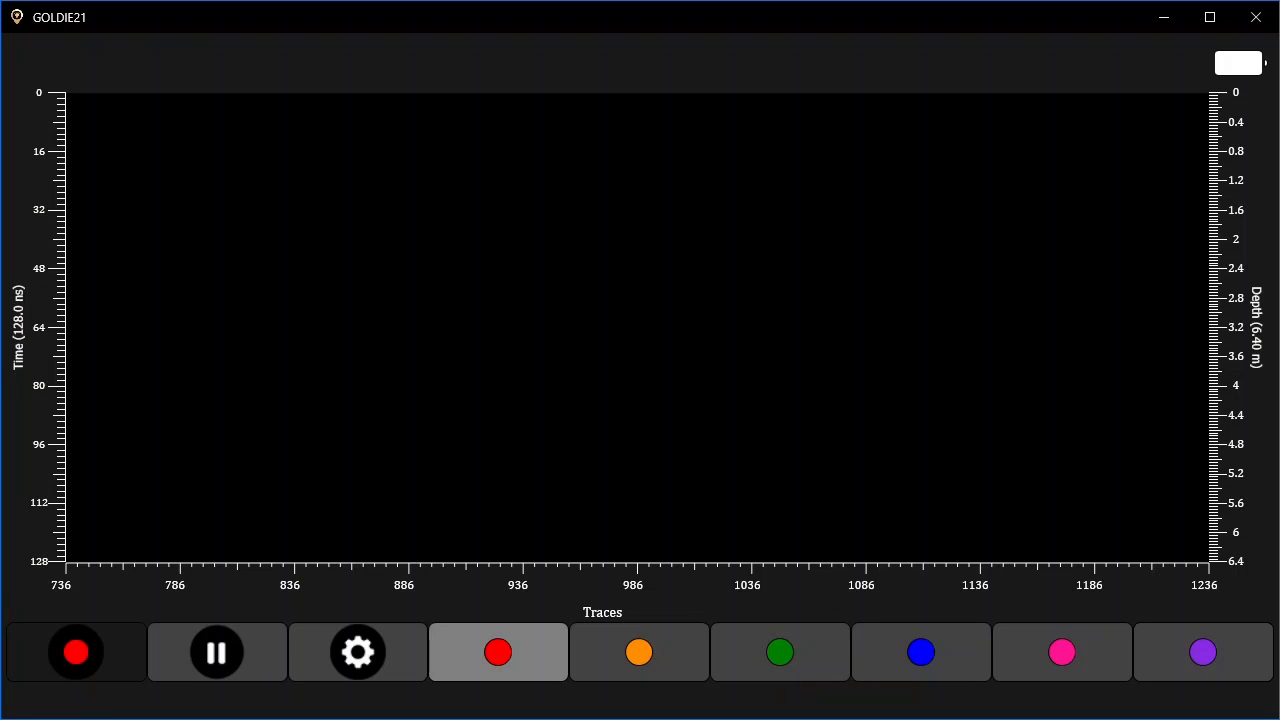
click(76, 652)
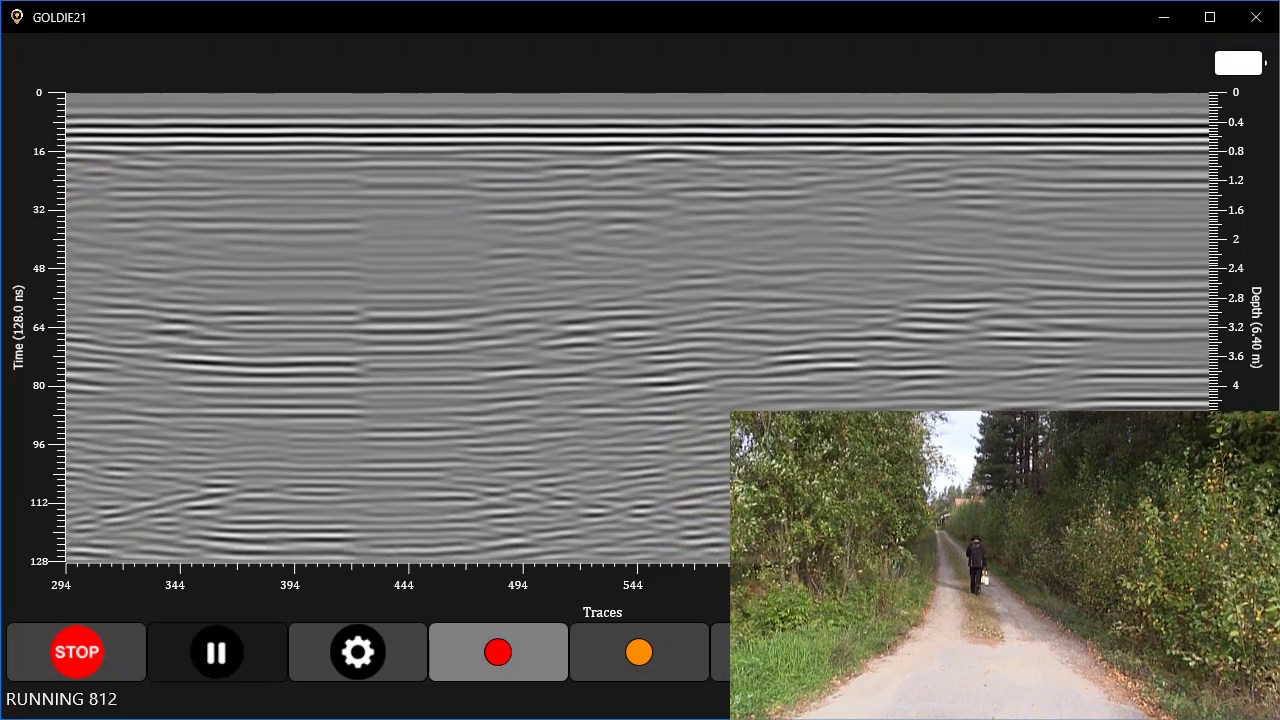
key(space)
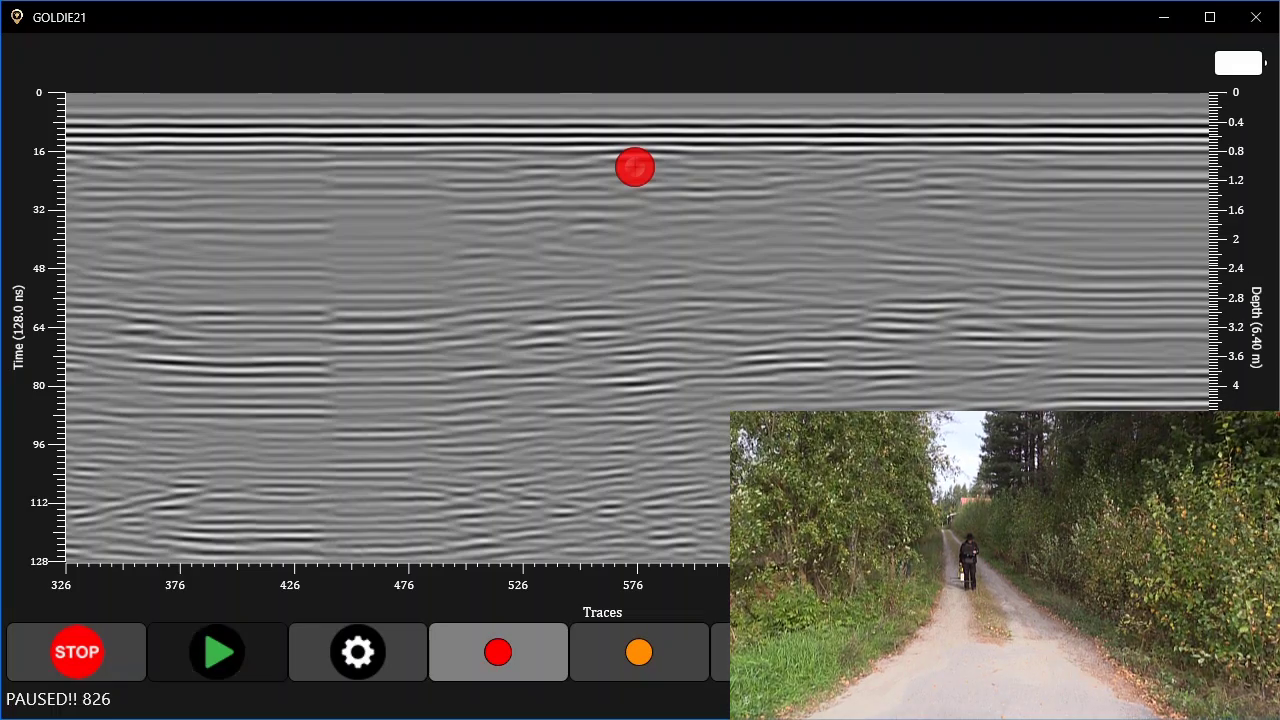
Continue the profile, pausing to place red markers near trace 1005 and trace 1420 at about 0.9–1 m depth, and stop the recording.
click(217, 652)
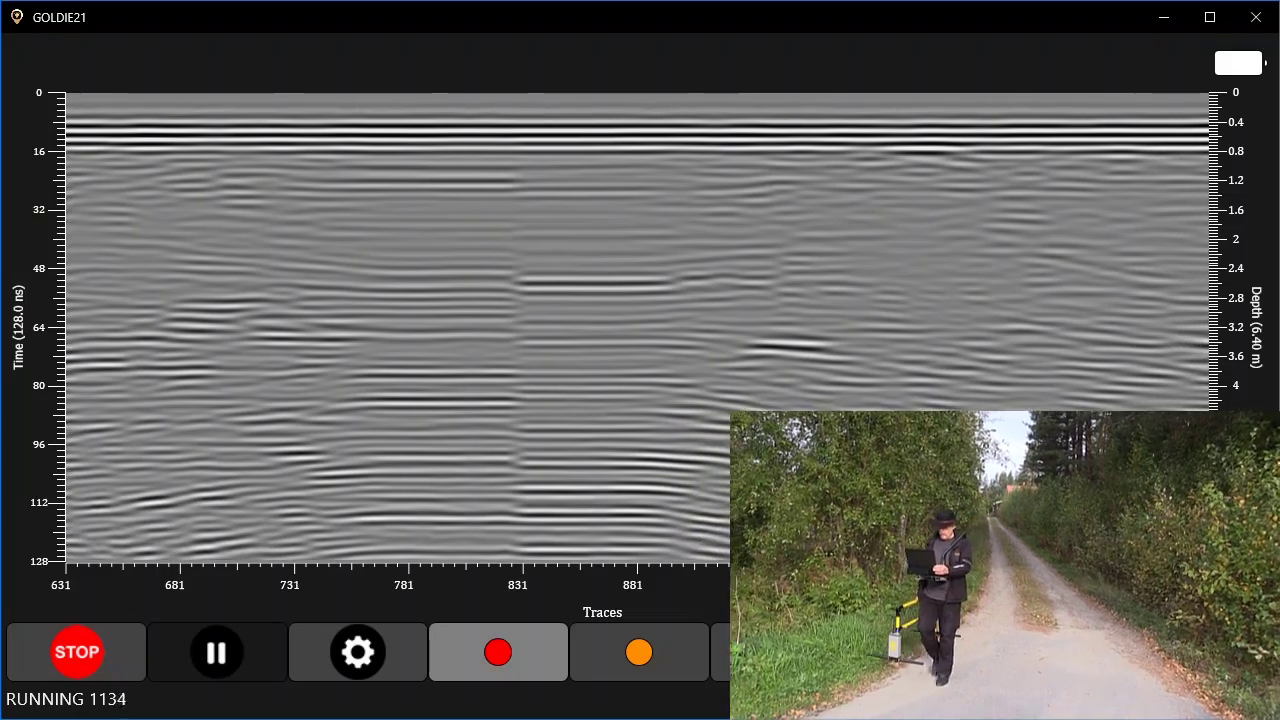
key(space)
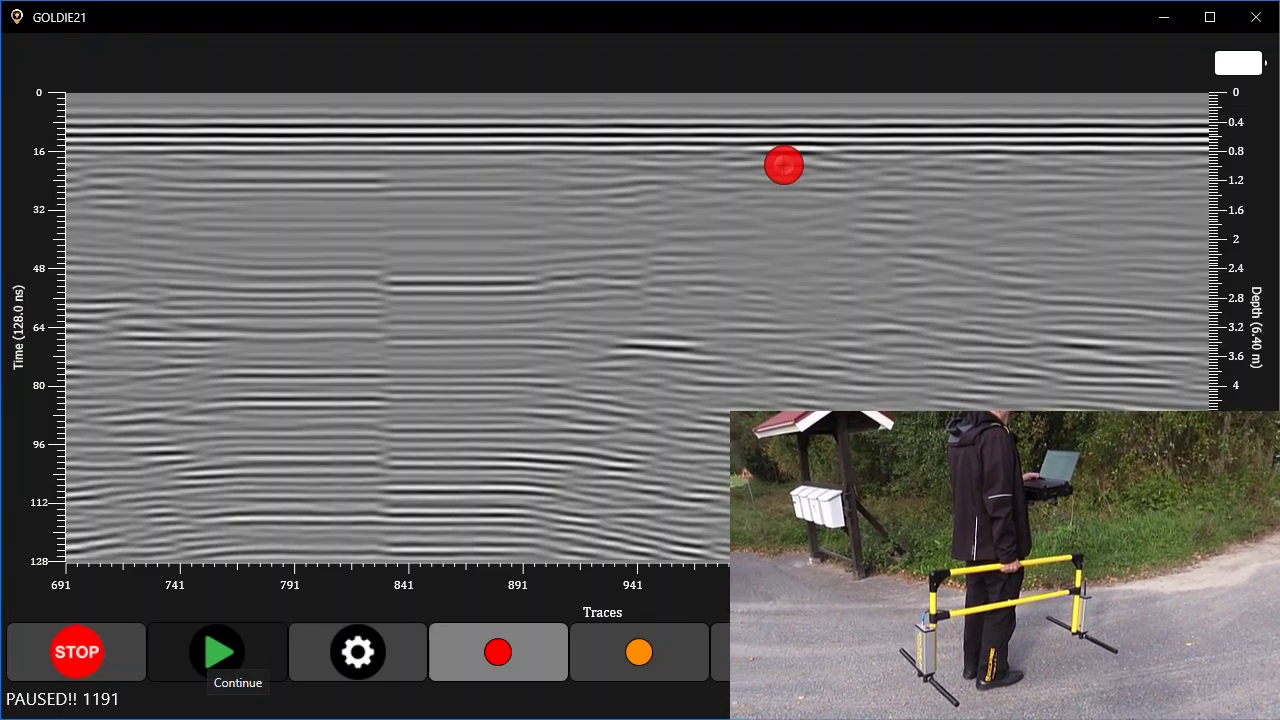
click(217, 652)
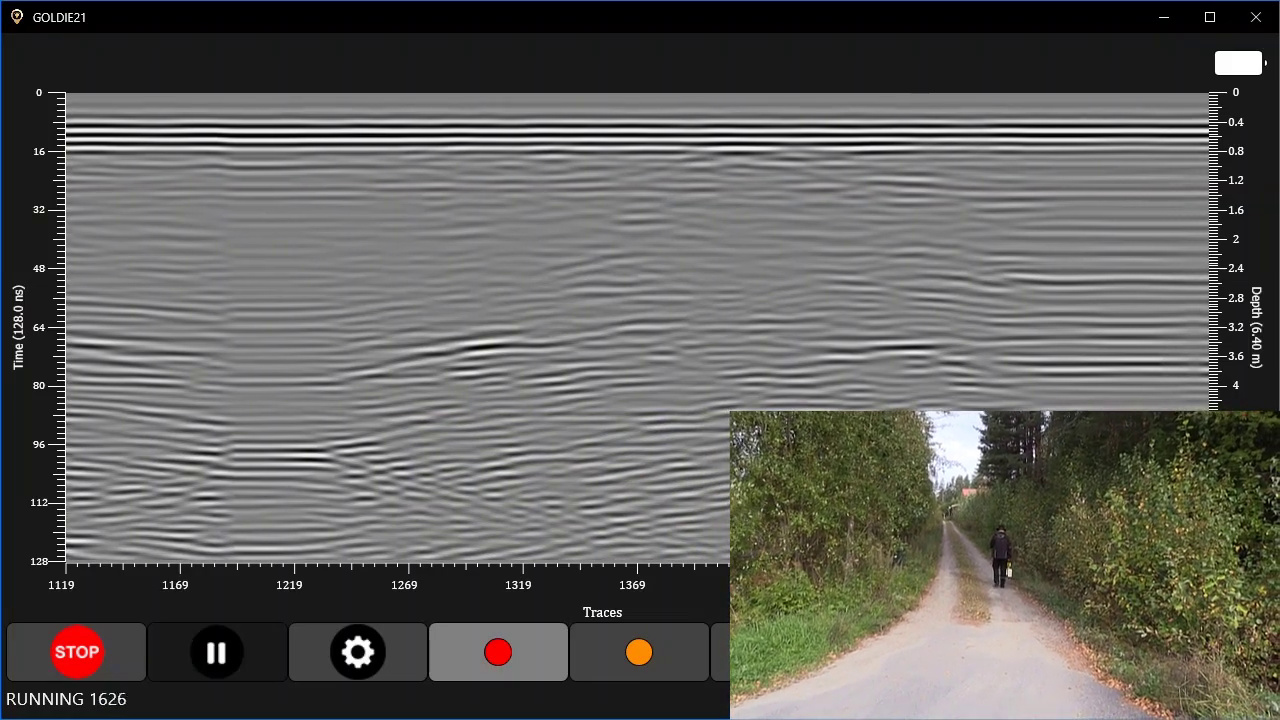
key(space)
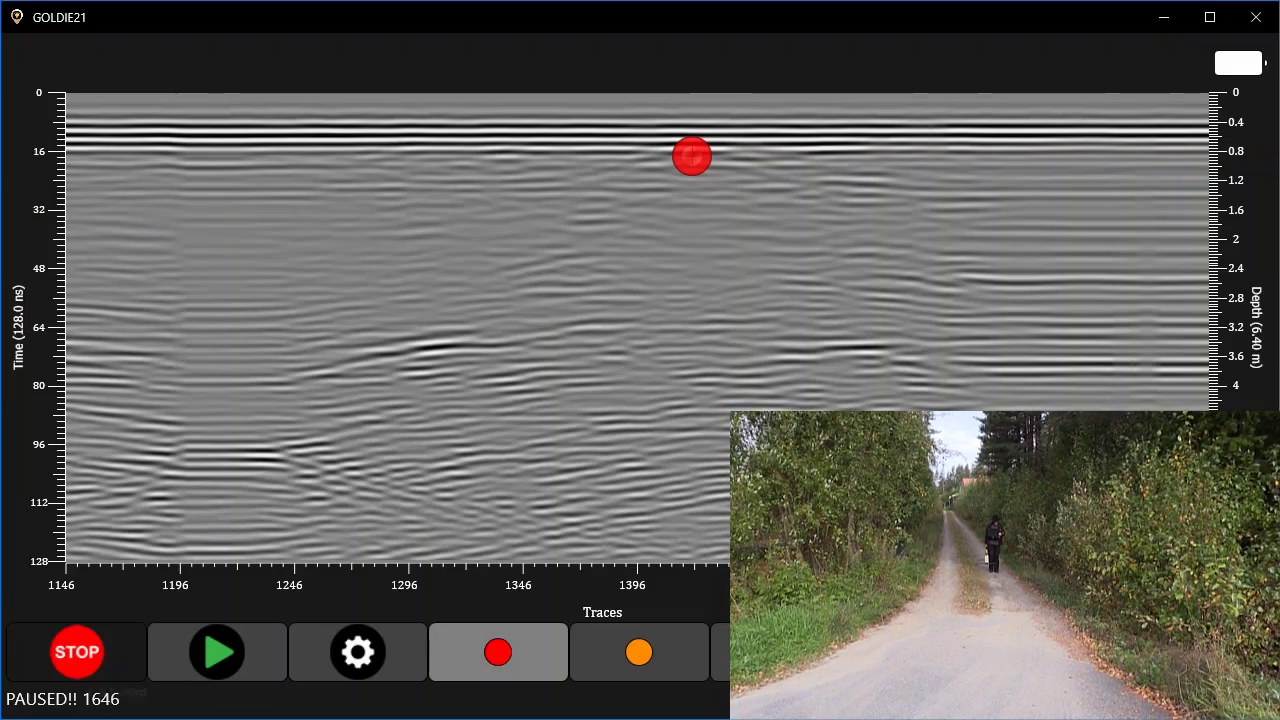
click(76, 652)
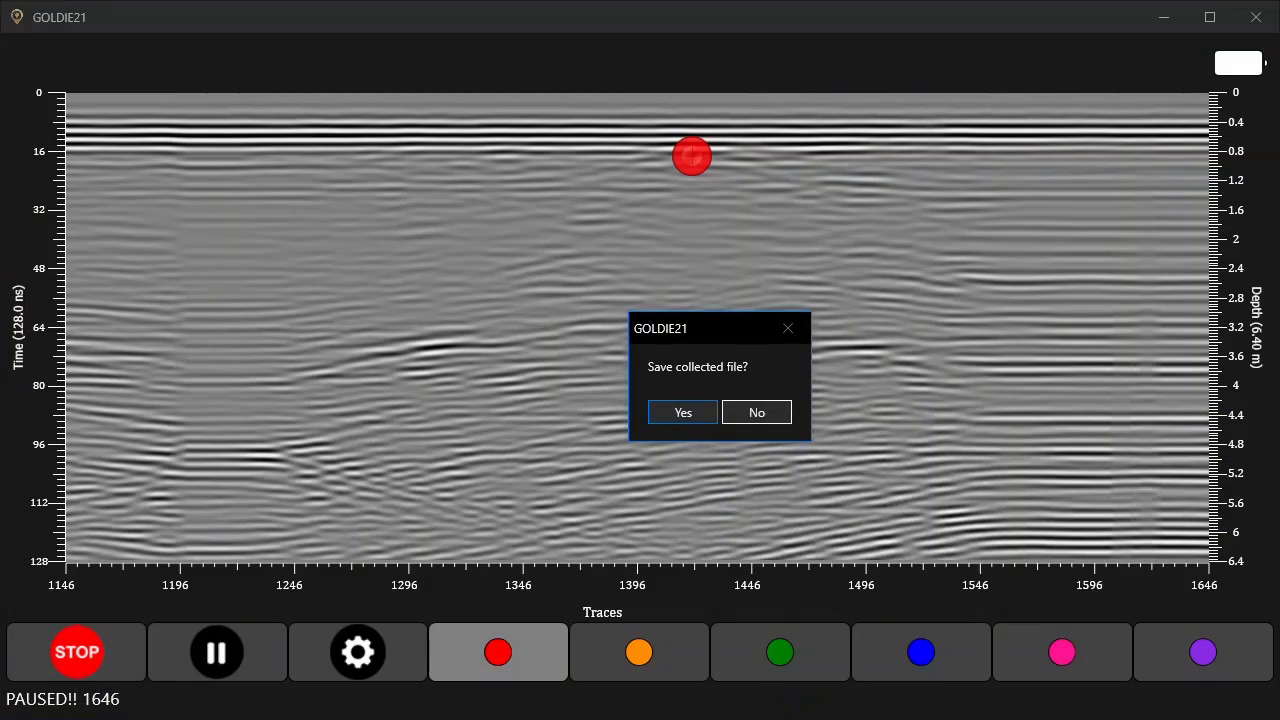
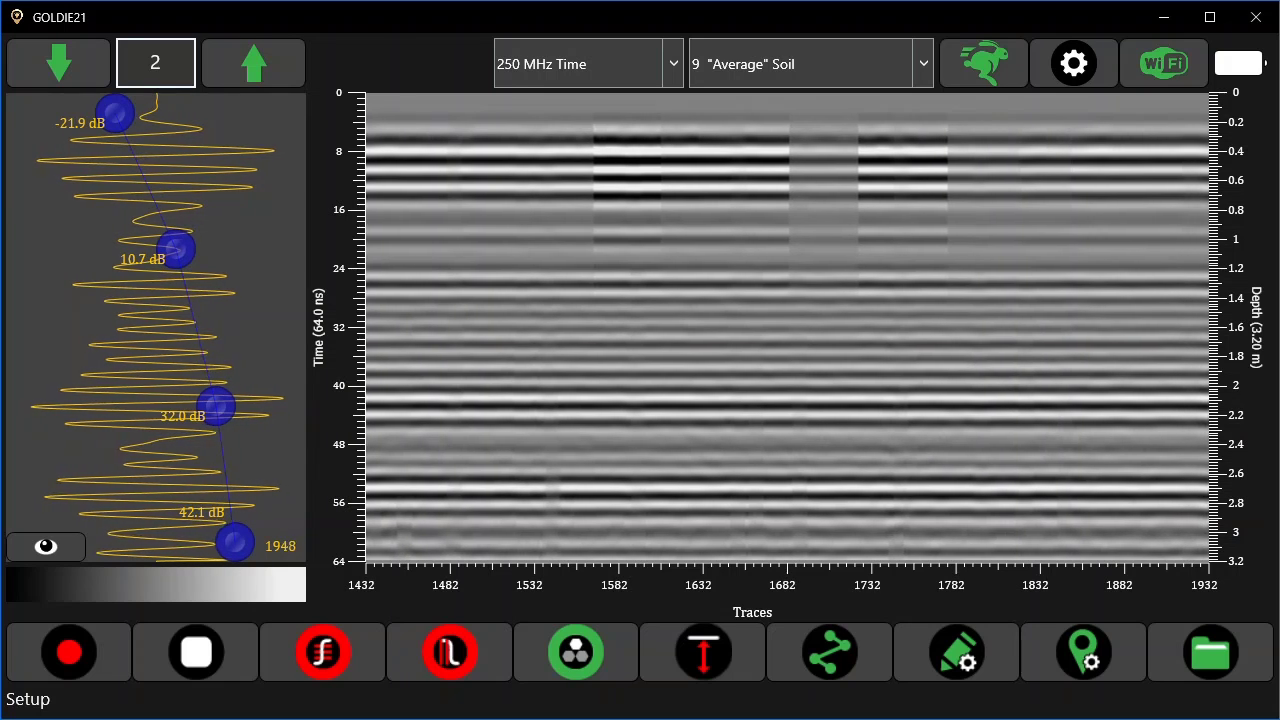
Set the second gain point to 12.3 dB and start recording a new profile.
drag(176, 249, 187, 249)
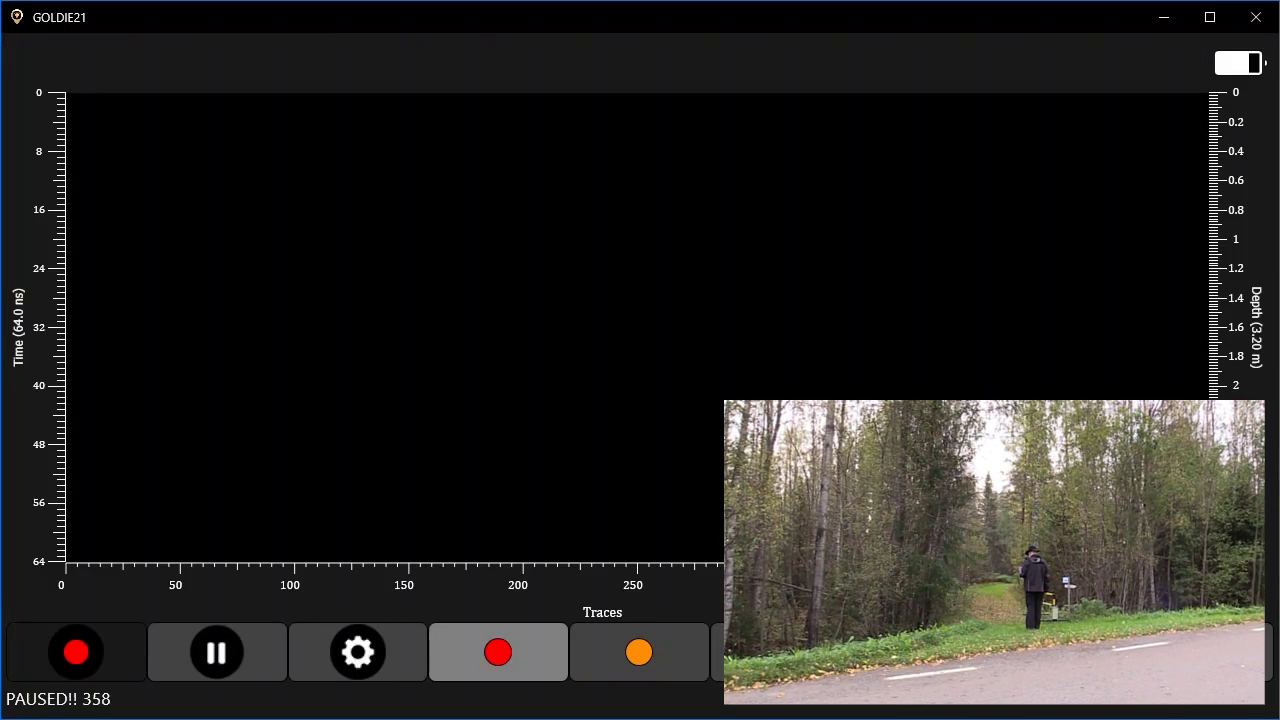
click(76, 652)
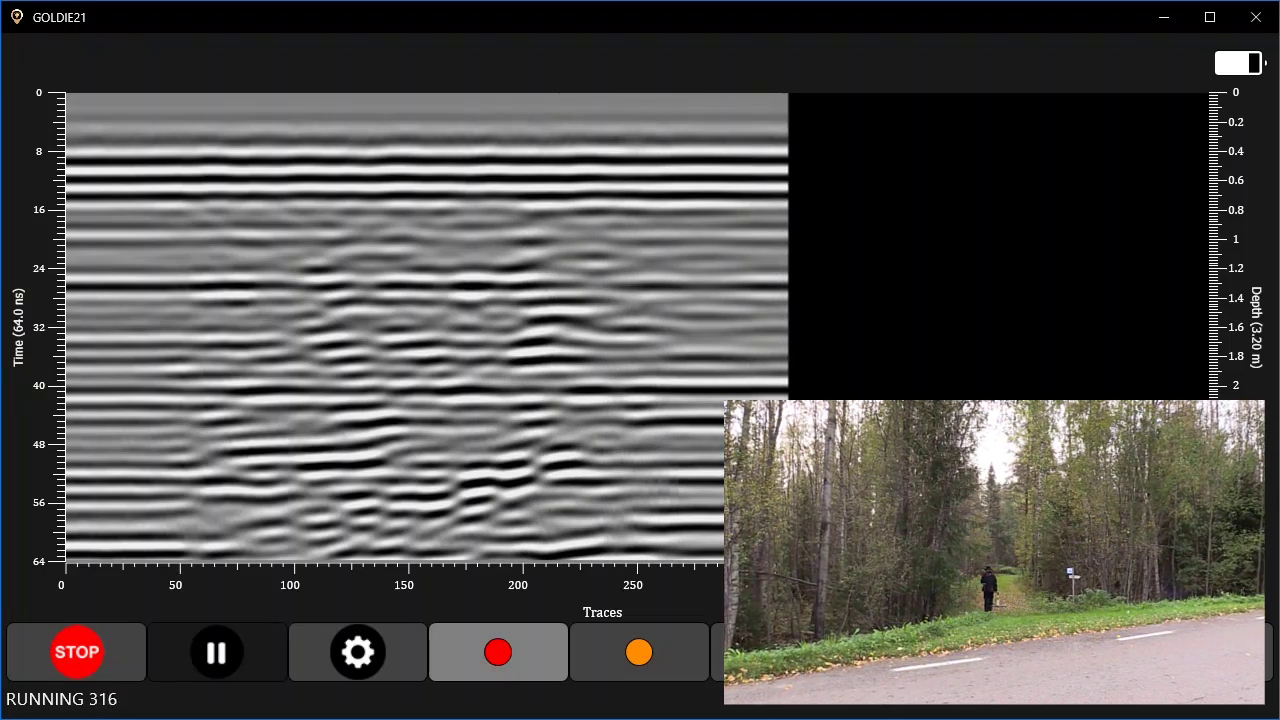
Pause the recording, place a red marker near trace 131 at about 1.1 m depth, and continue recording.
click(217, 652)
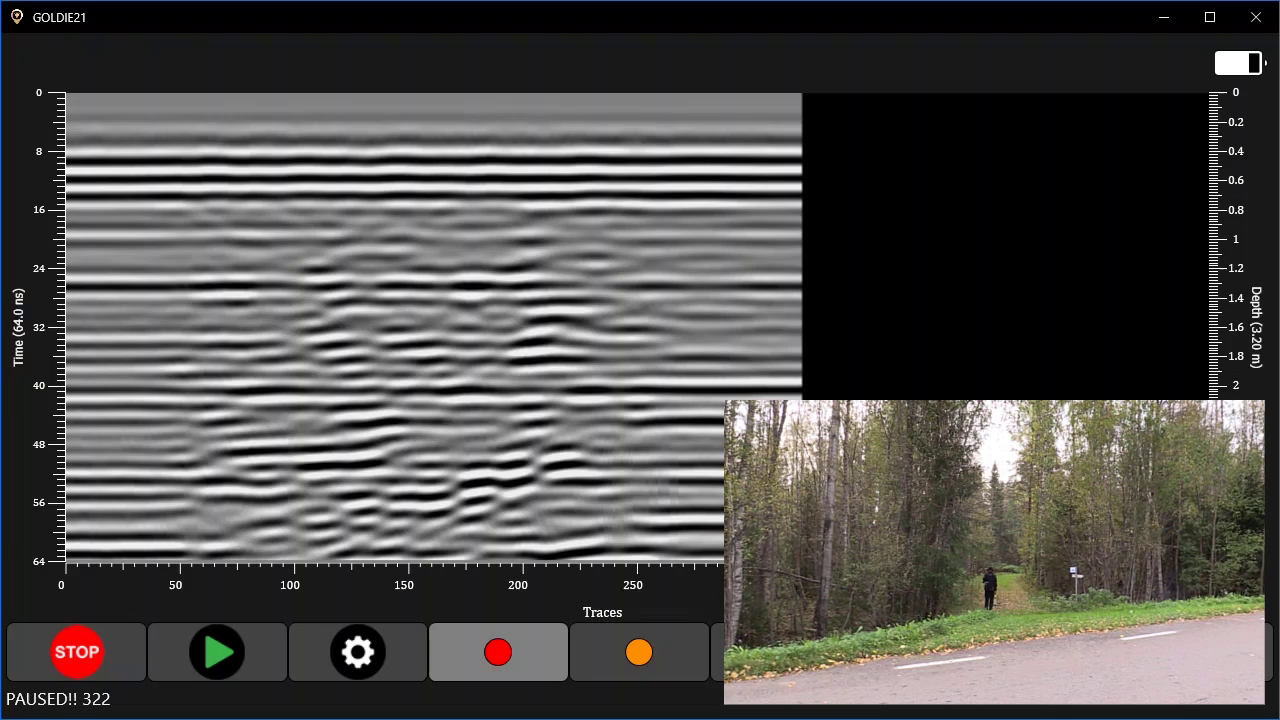
click(364, 247)
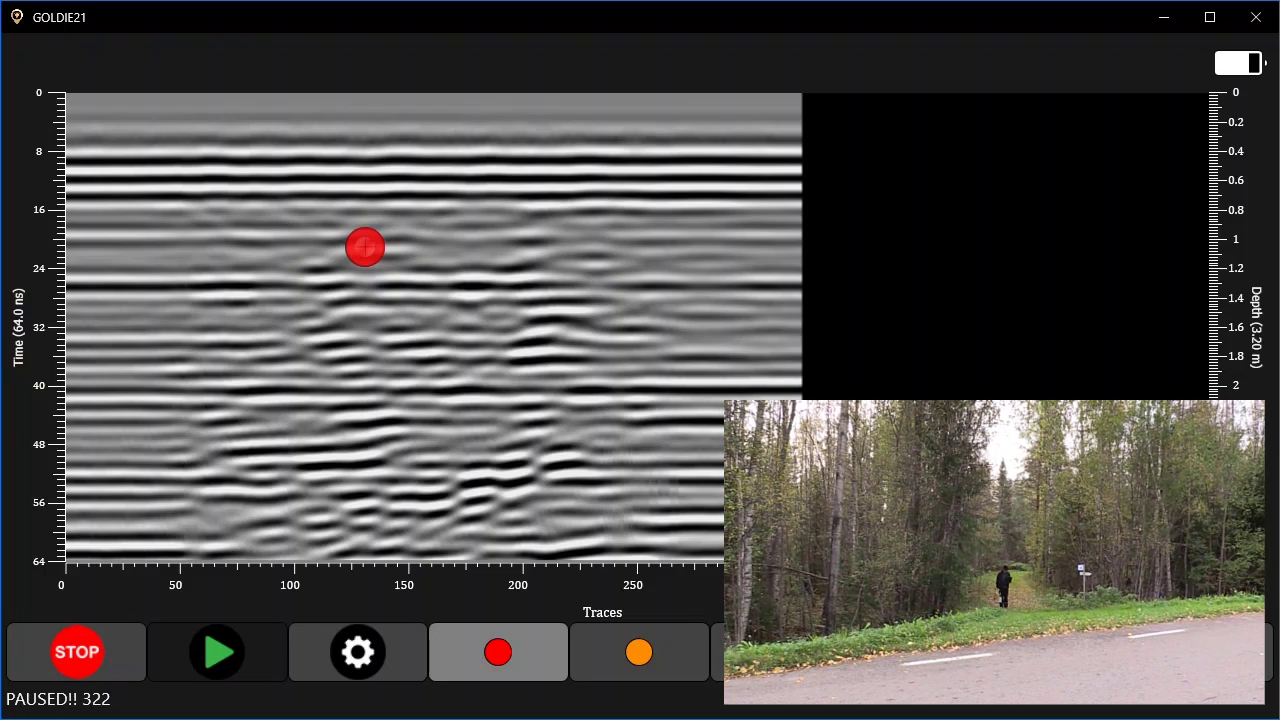
click(218, 652)
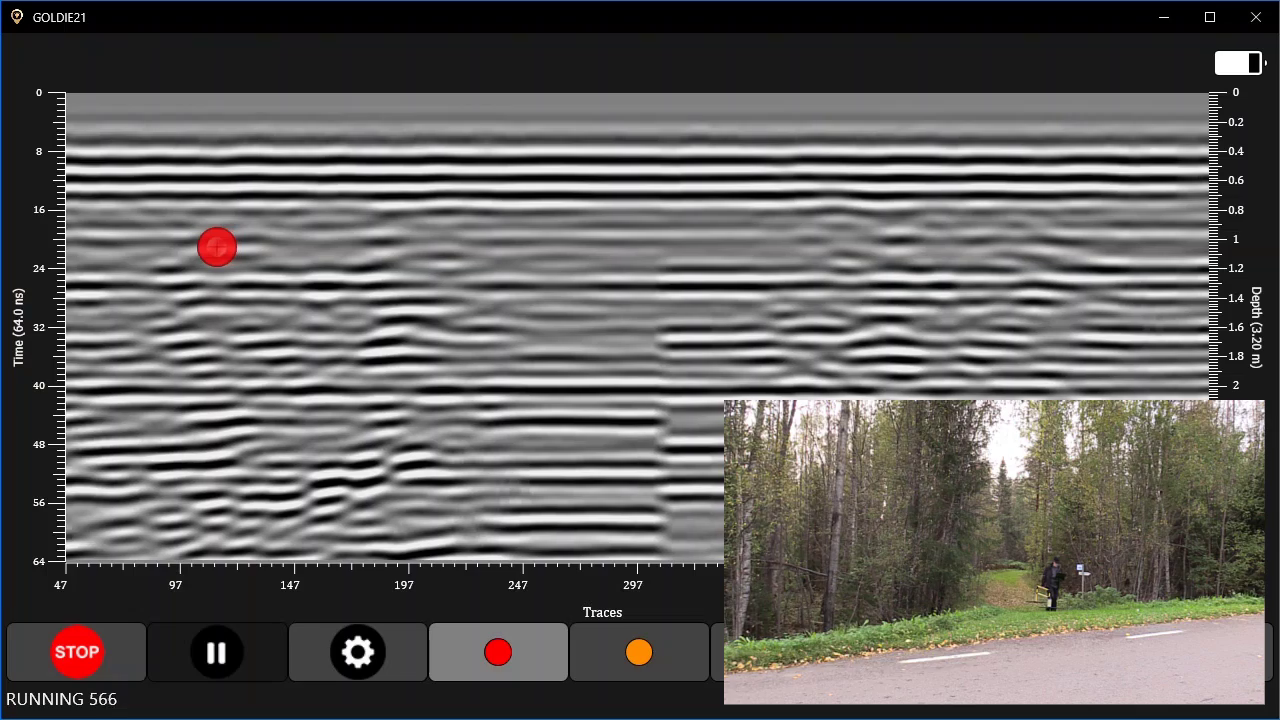
Pause after the second pass, place a red marker near trace 401 at about 1 m depth, and resume recording.
click(217, 652)
key(space)
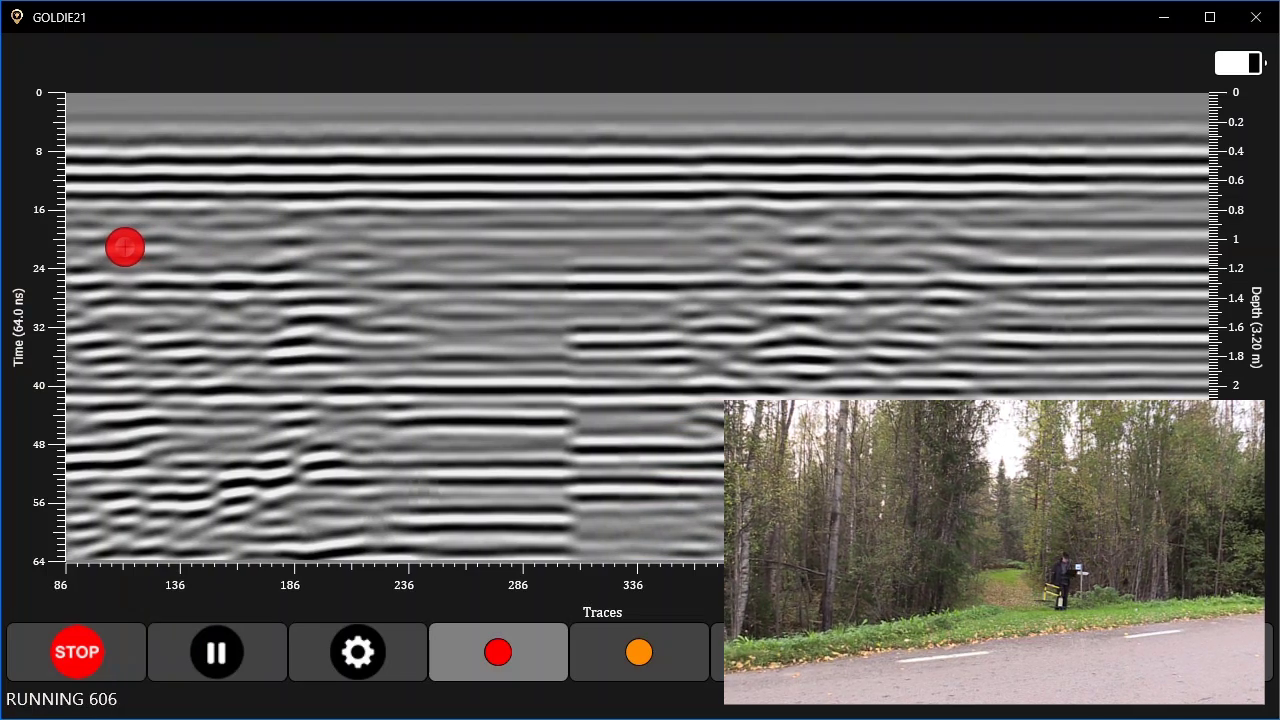
key(space)
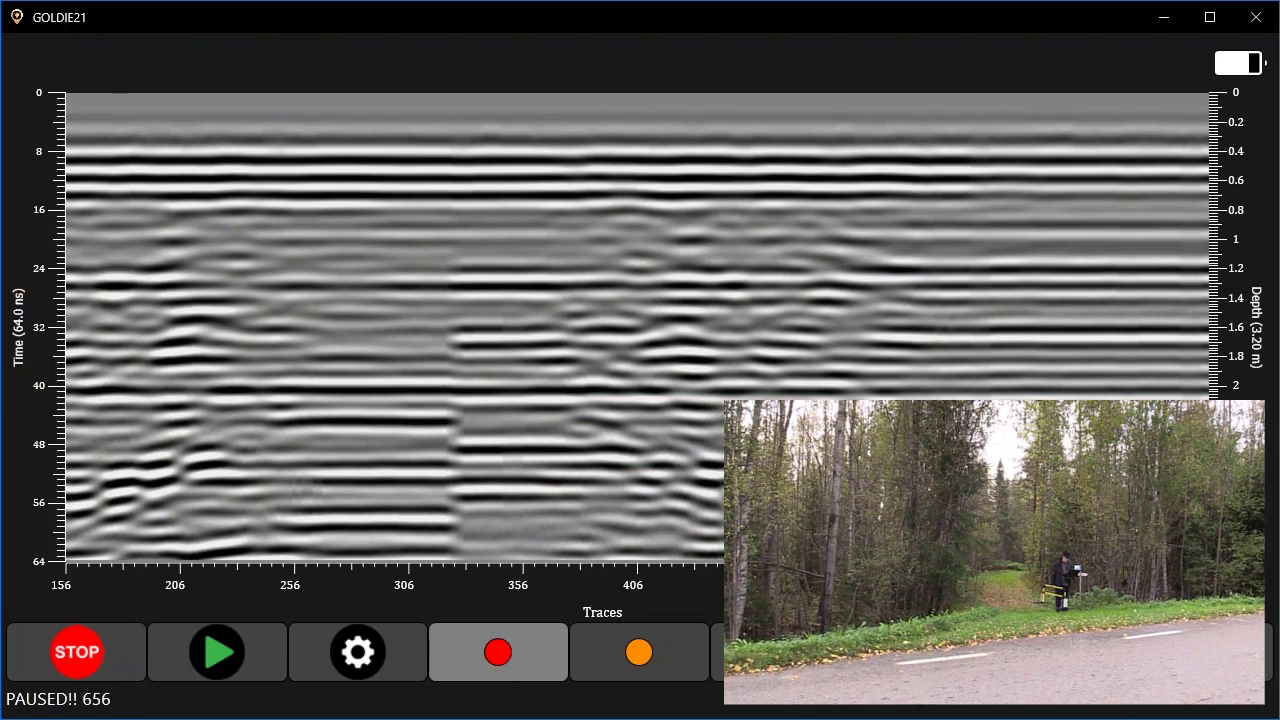
click(626, 238)
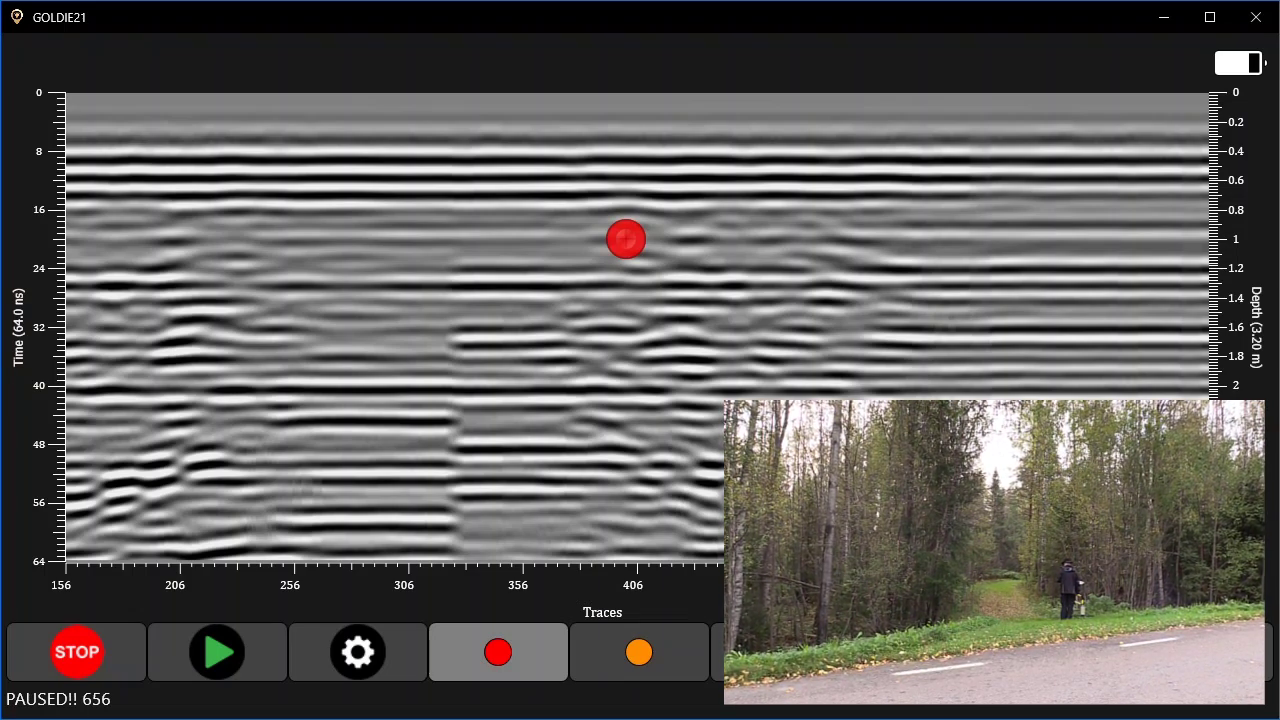
click(217, 651)
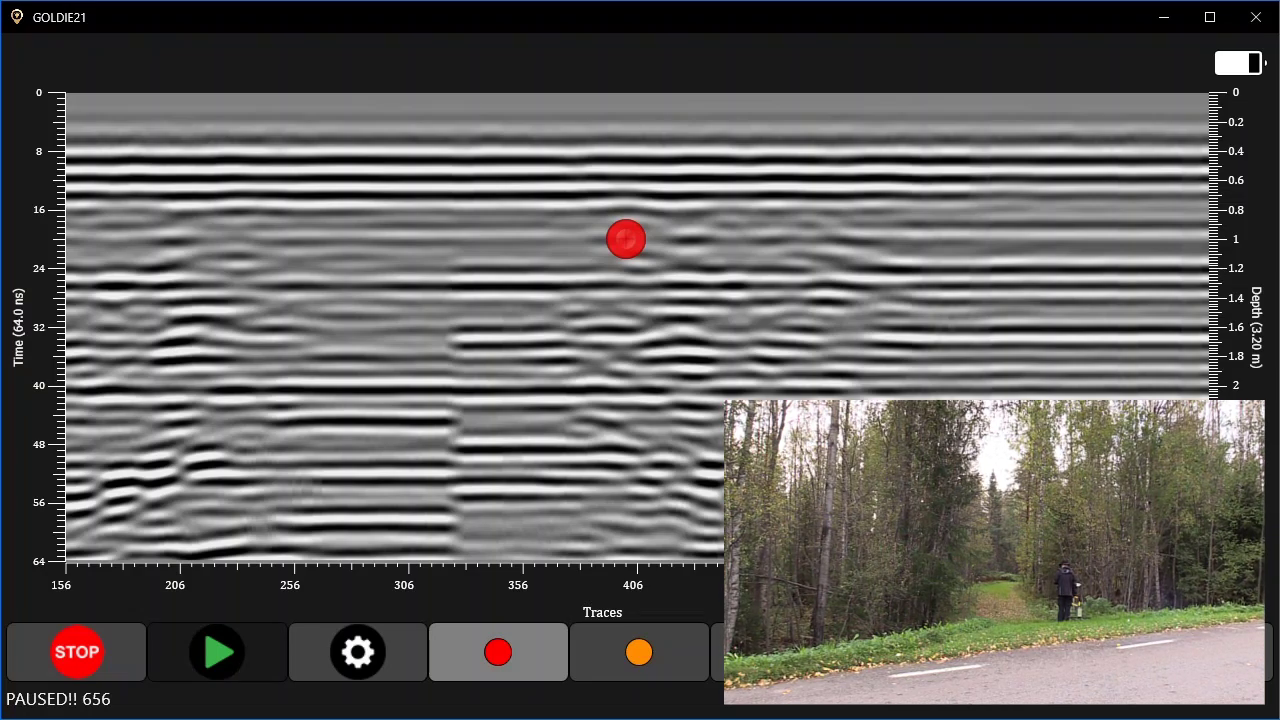
click(217, 652)
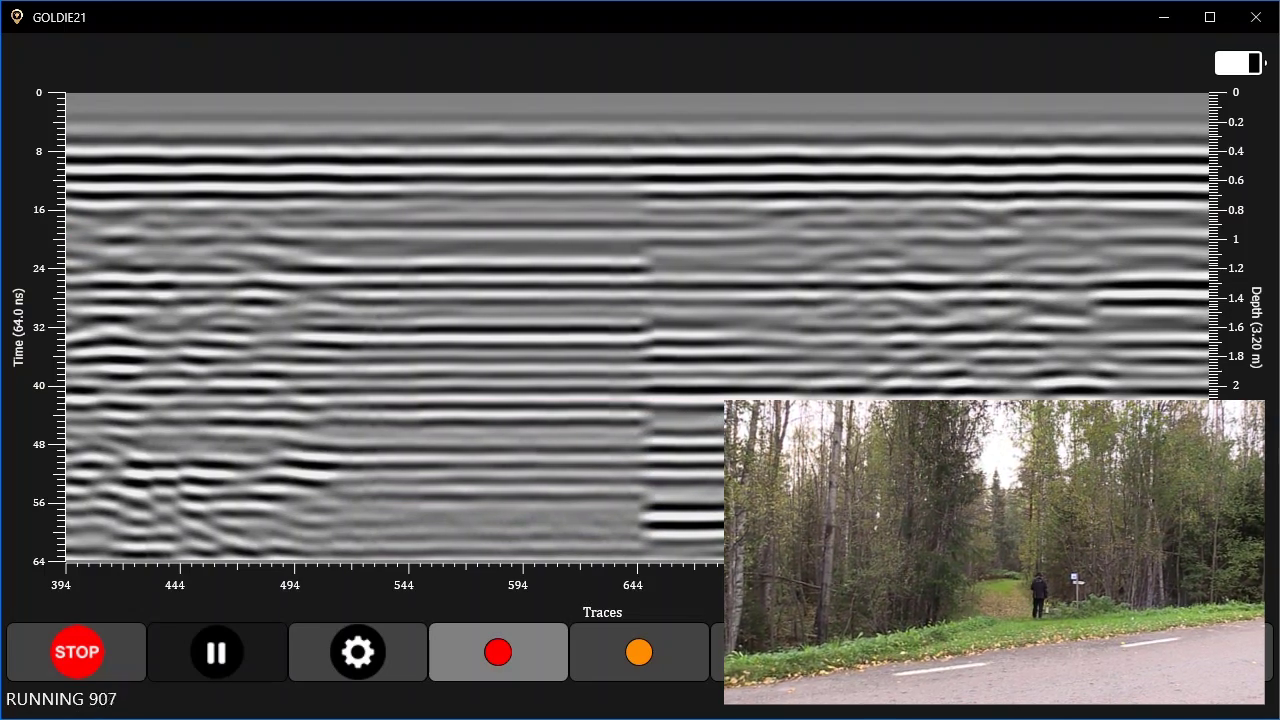
Pause after the third pass, mark the reflection near trace 751 in red at about 1 m depth, and resume recording.
click(216, 652)
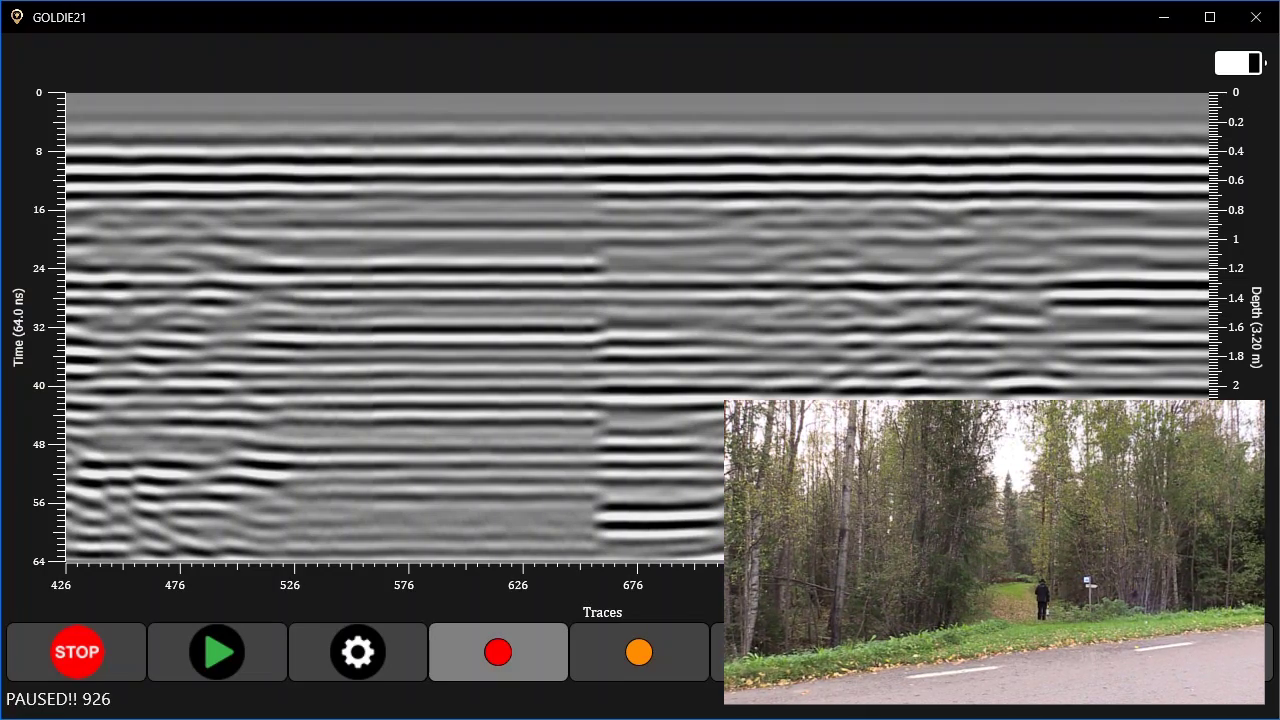
click(807, 236)
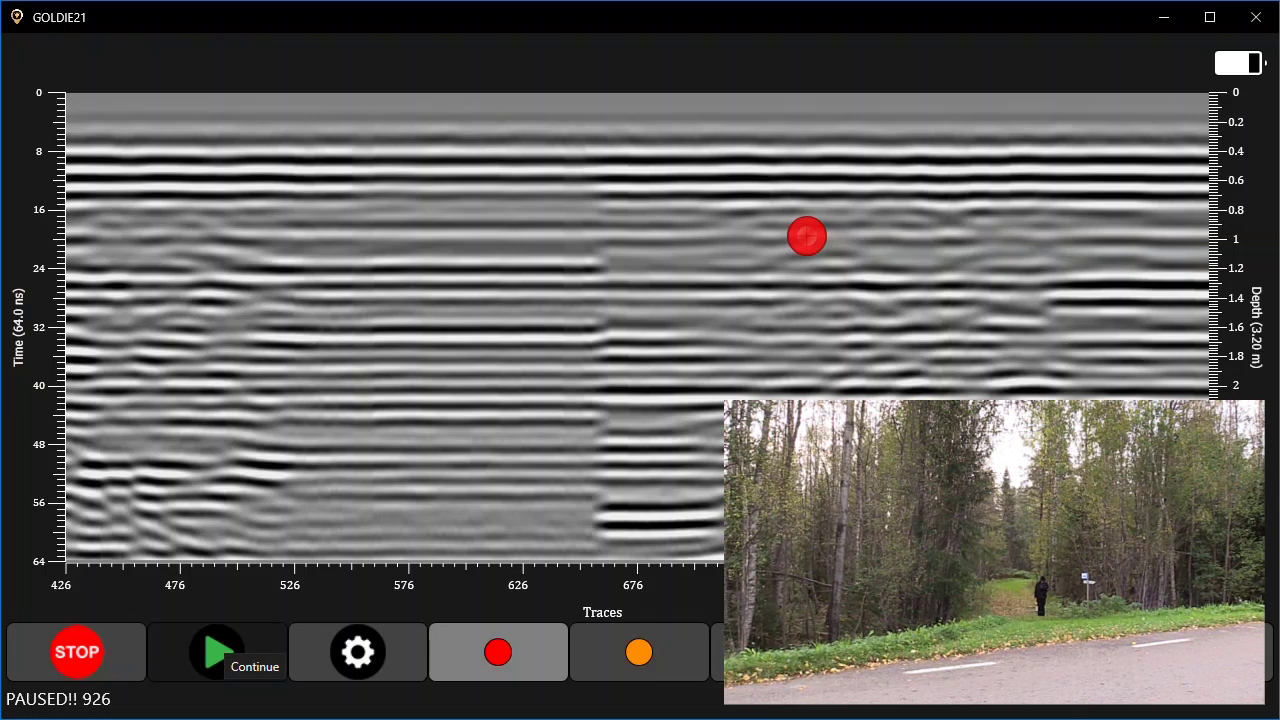
click(217, 652)
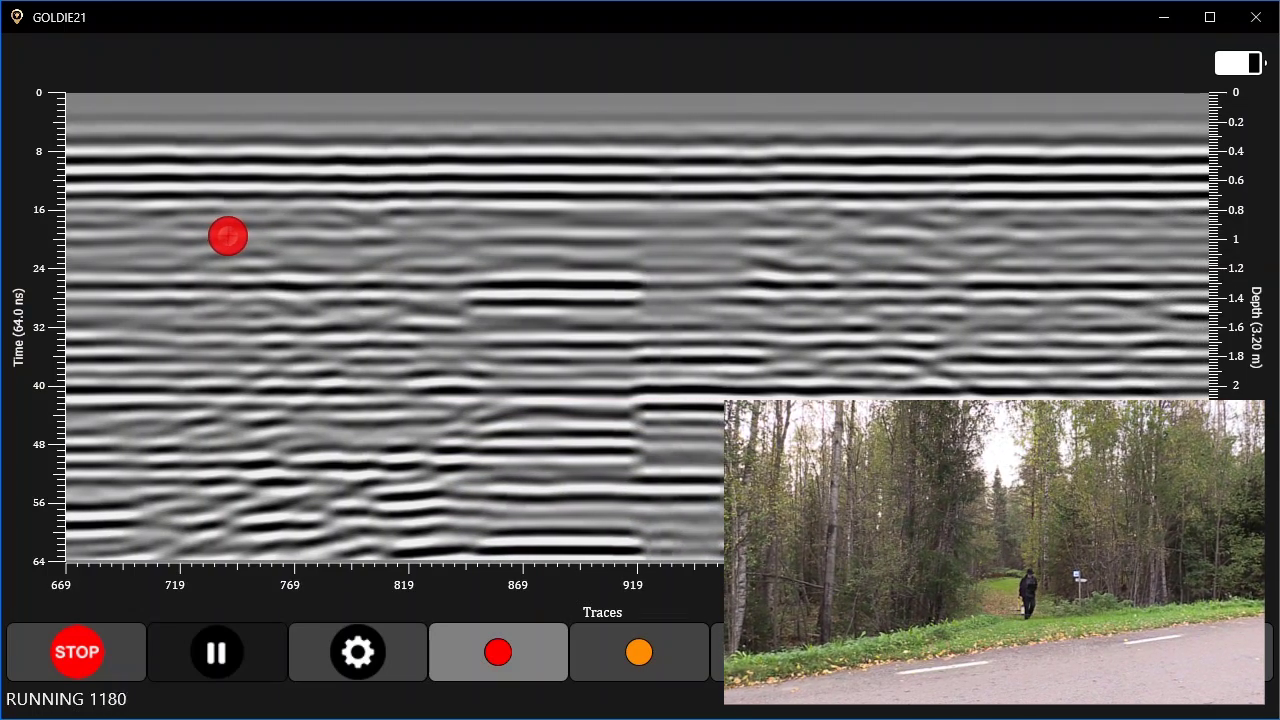
Pause after the fourth pass and place a red marker near trace 1036 at about 0.95 m depth.
key(space)
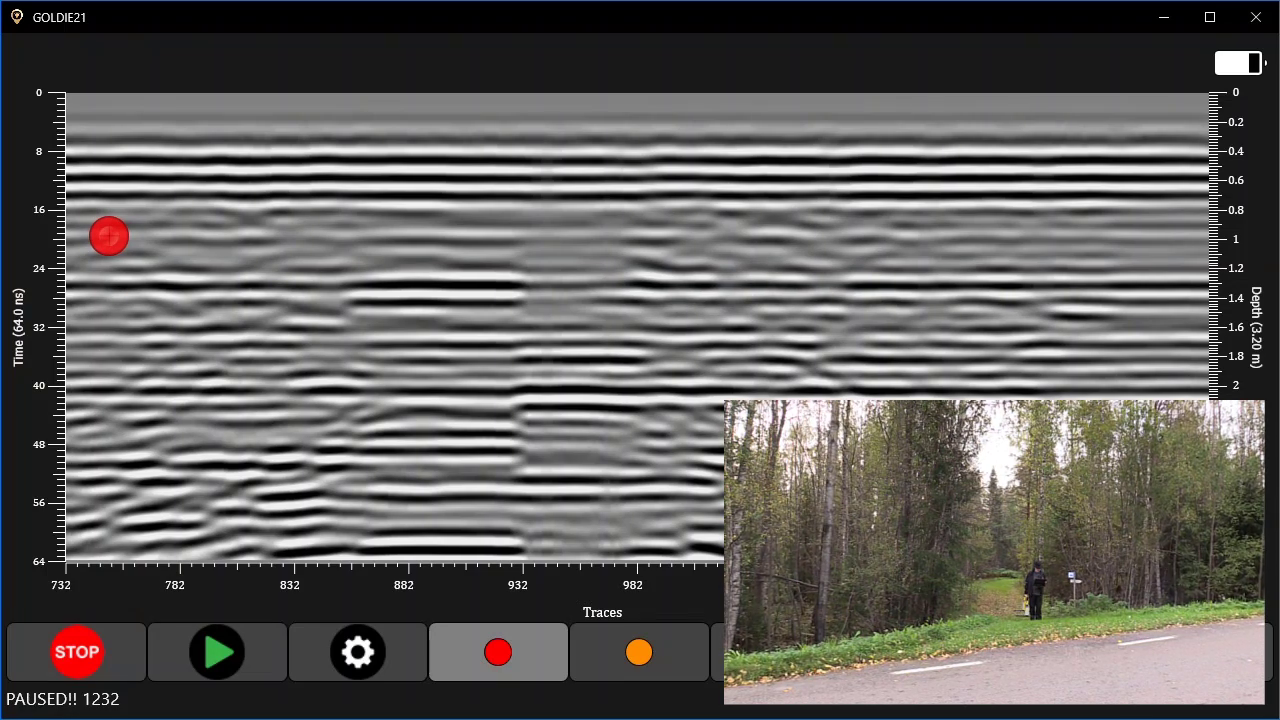
click(761, 233)
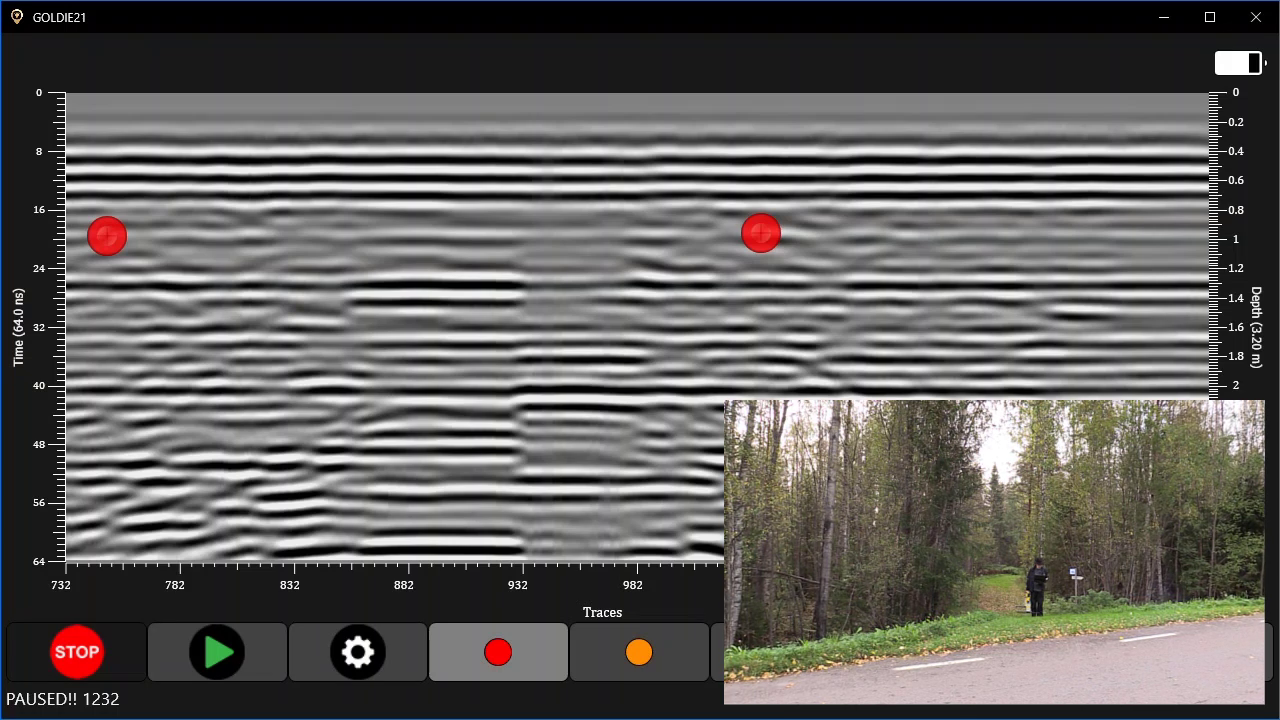
Stop the profile recording and save the collected file.
click(77, 652)
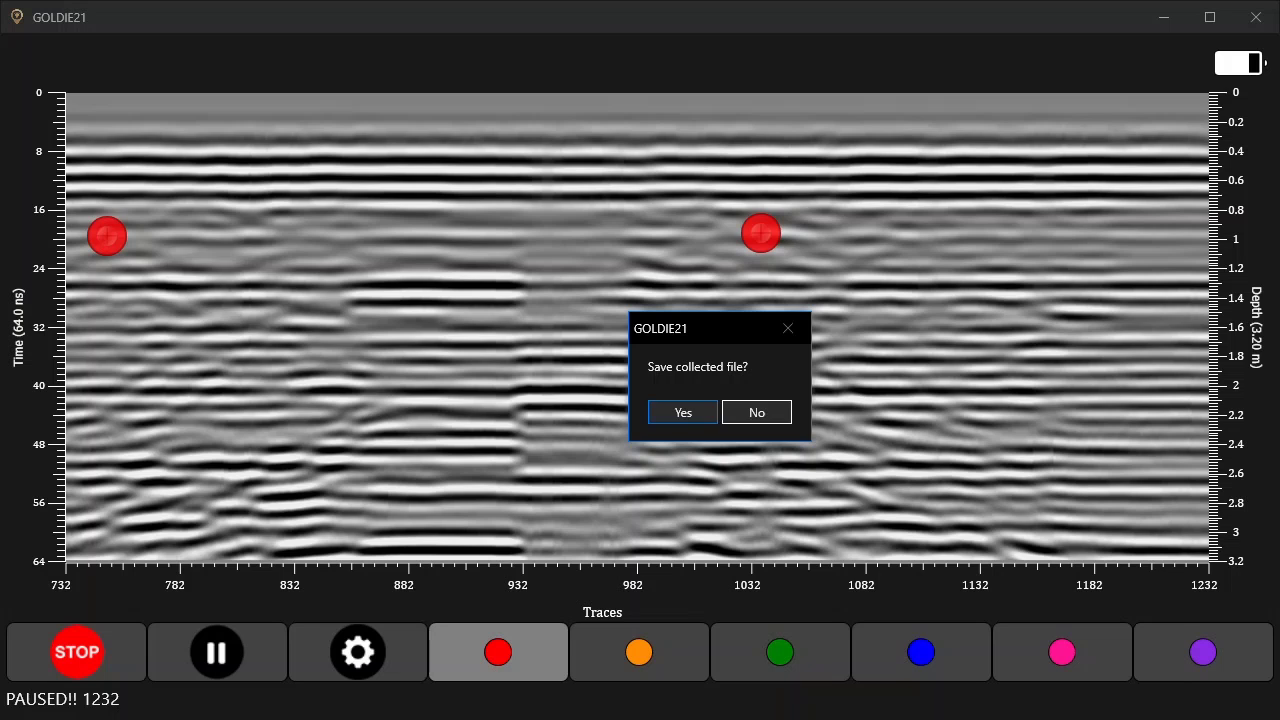
key(Return)
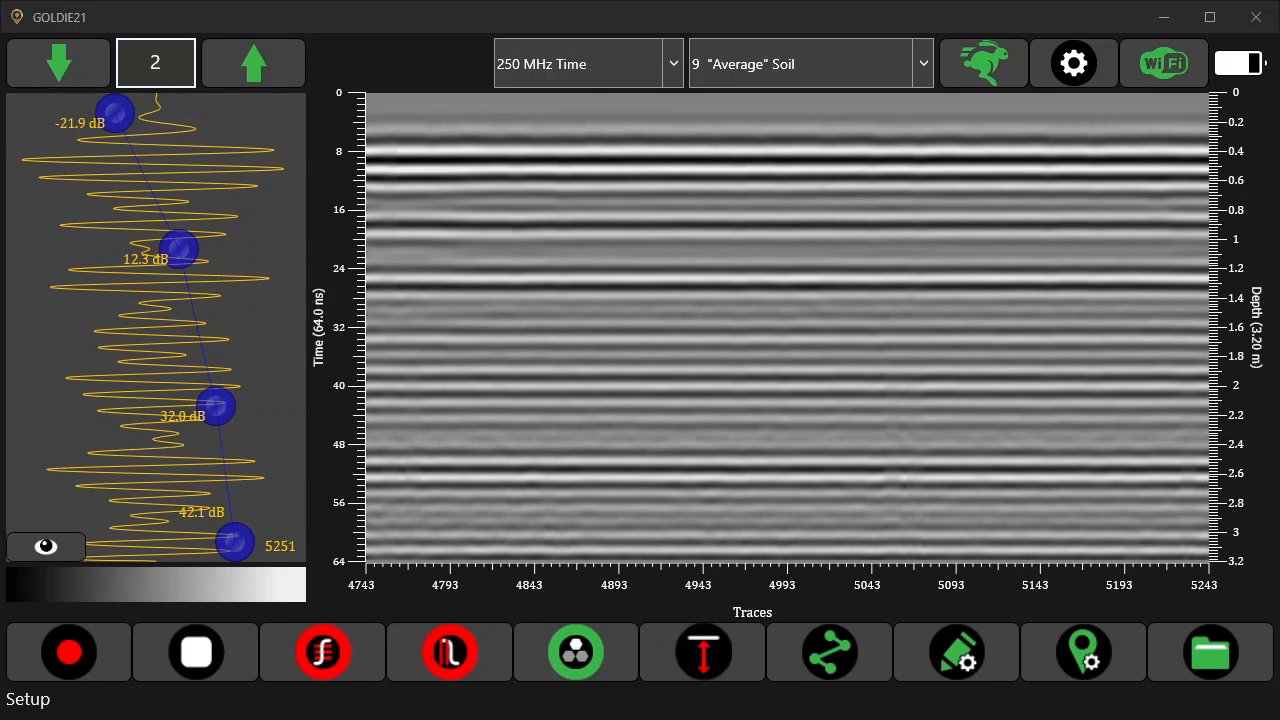
key(Return)
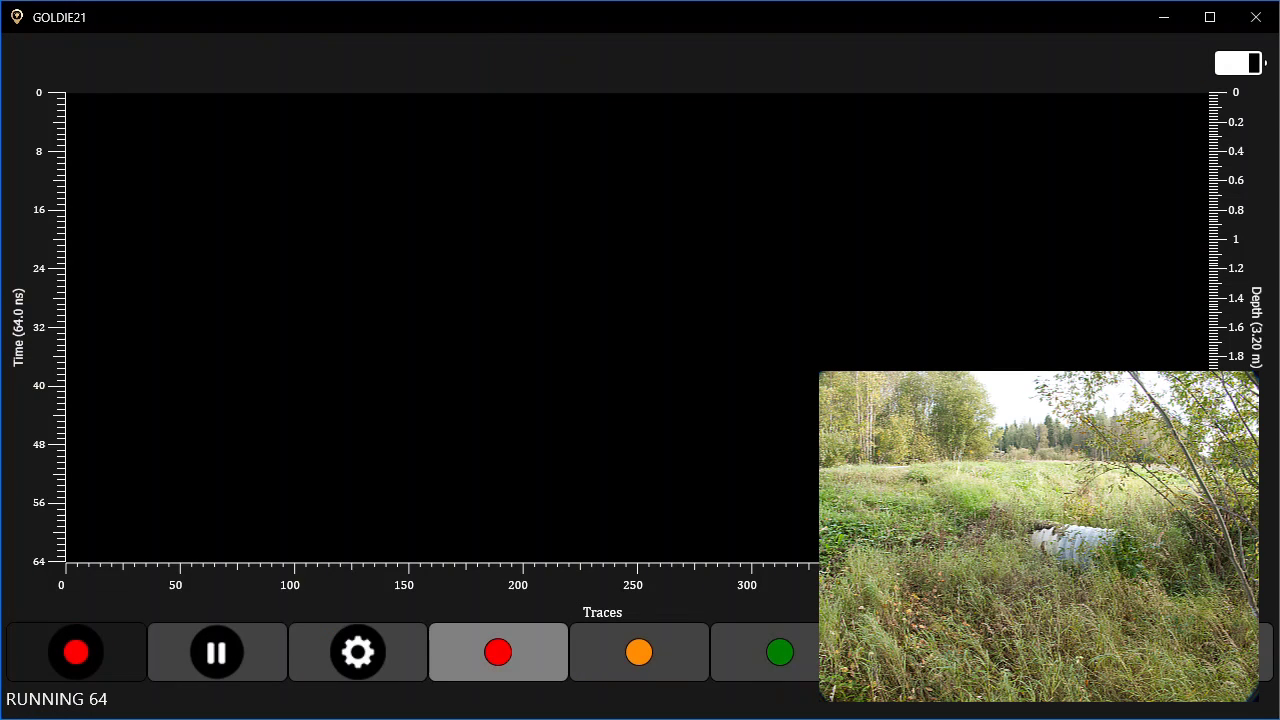
Record another profile, pausing to place red markers near trace 501 at about 1.2 m depth and trace 1090 at about 0.9 m.
click(76, 652)
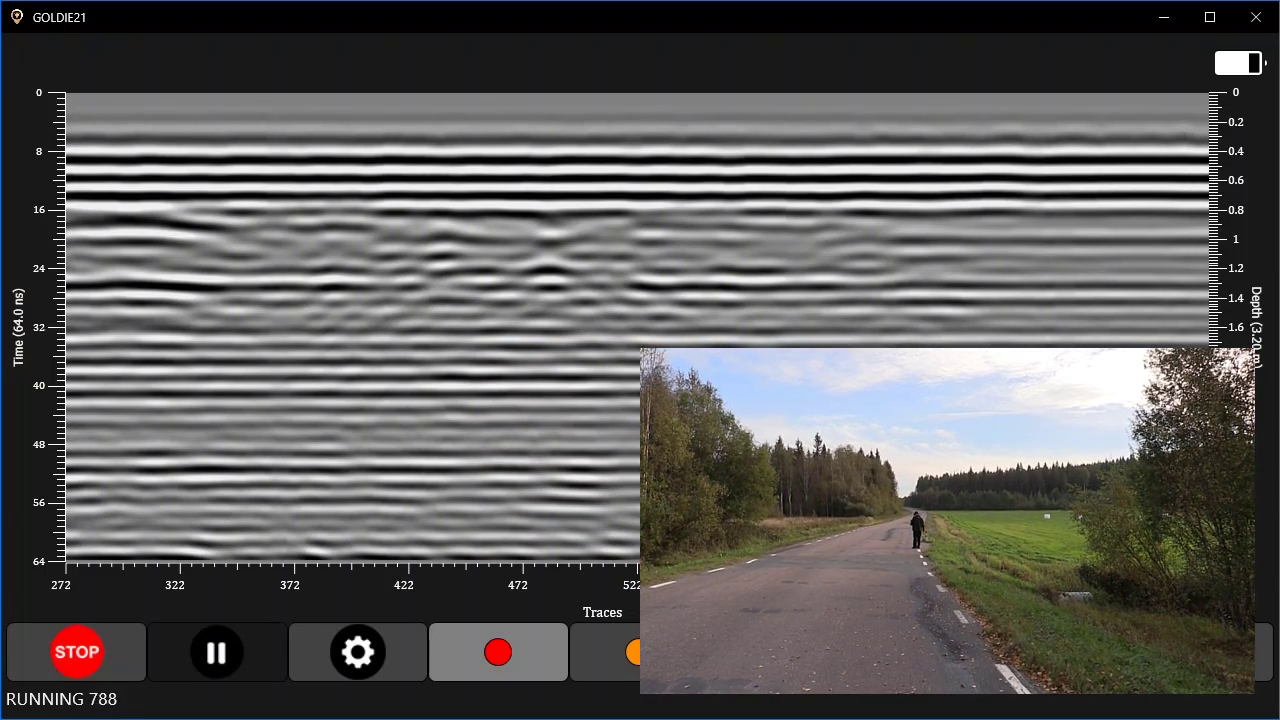
key(space)
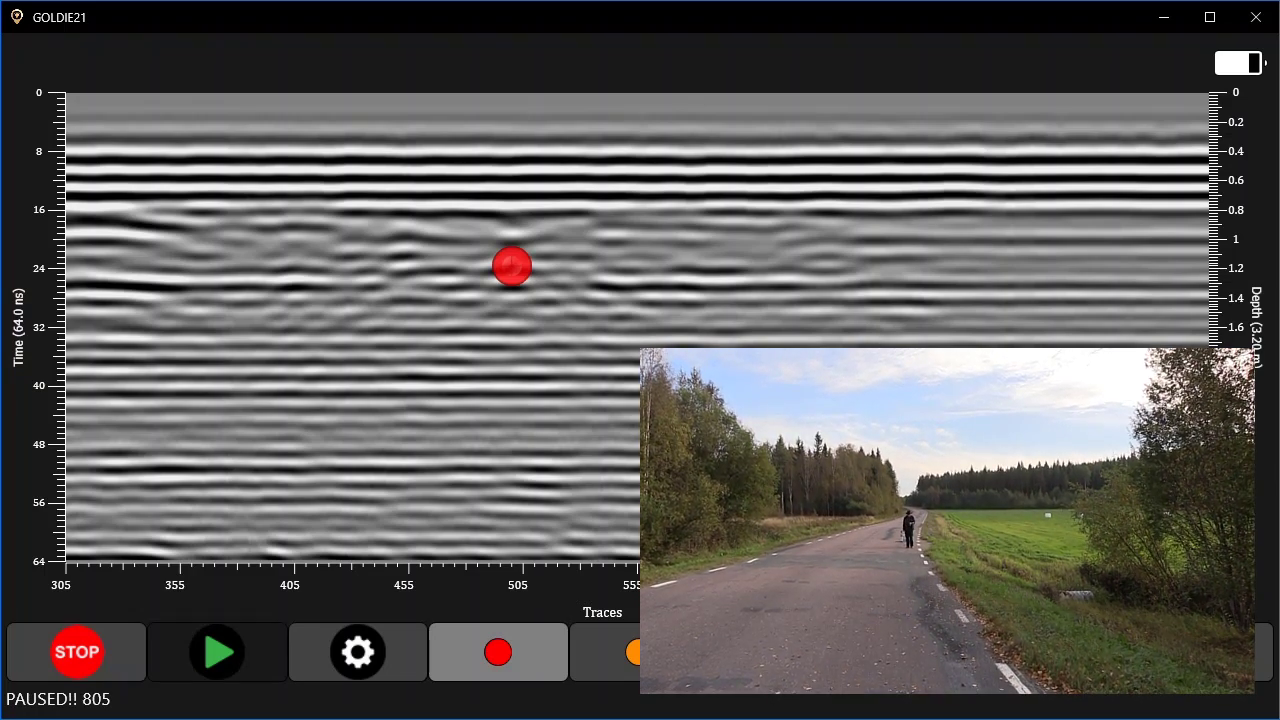
click(222, 660)
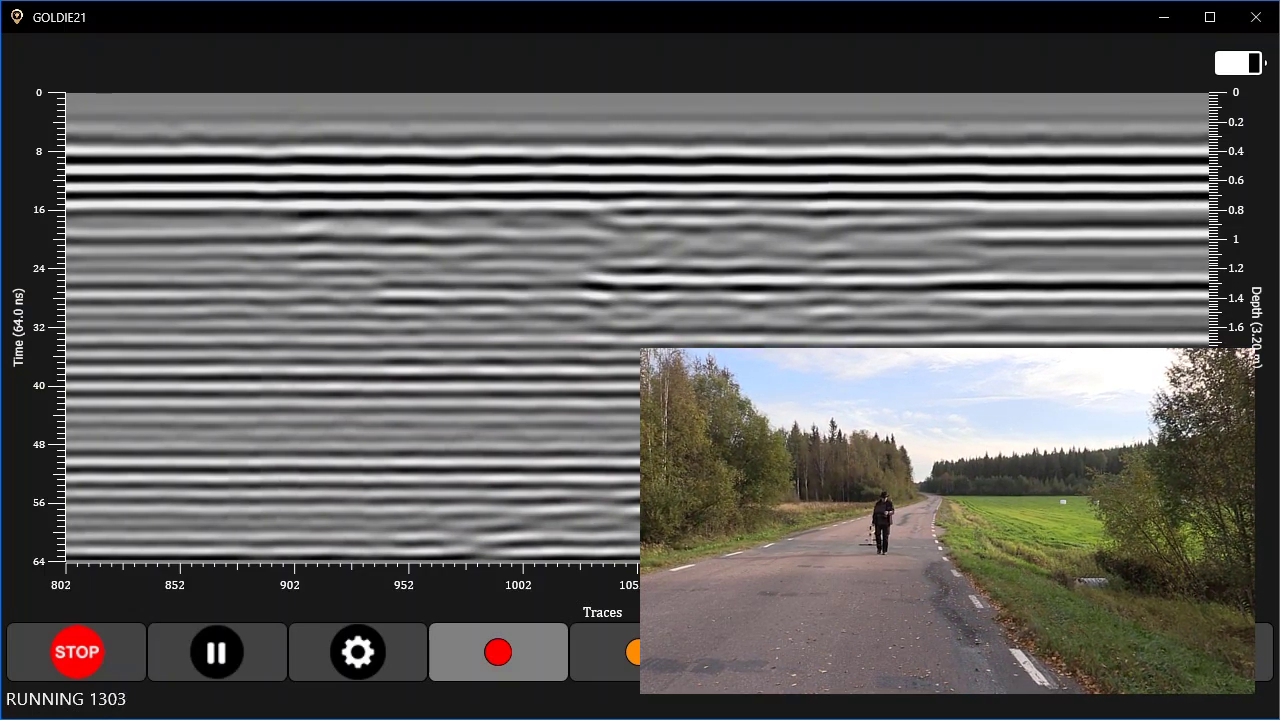
key(space)
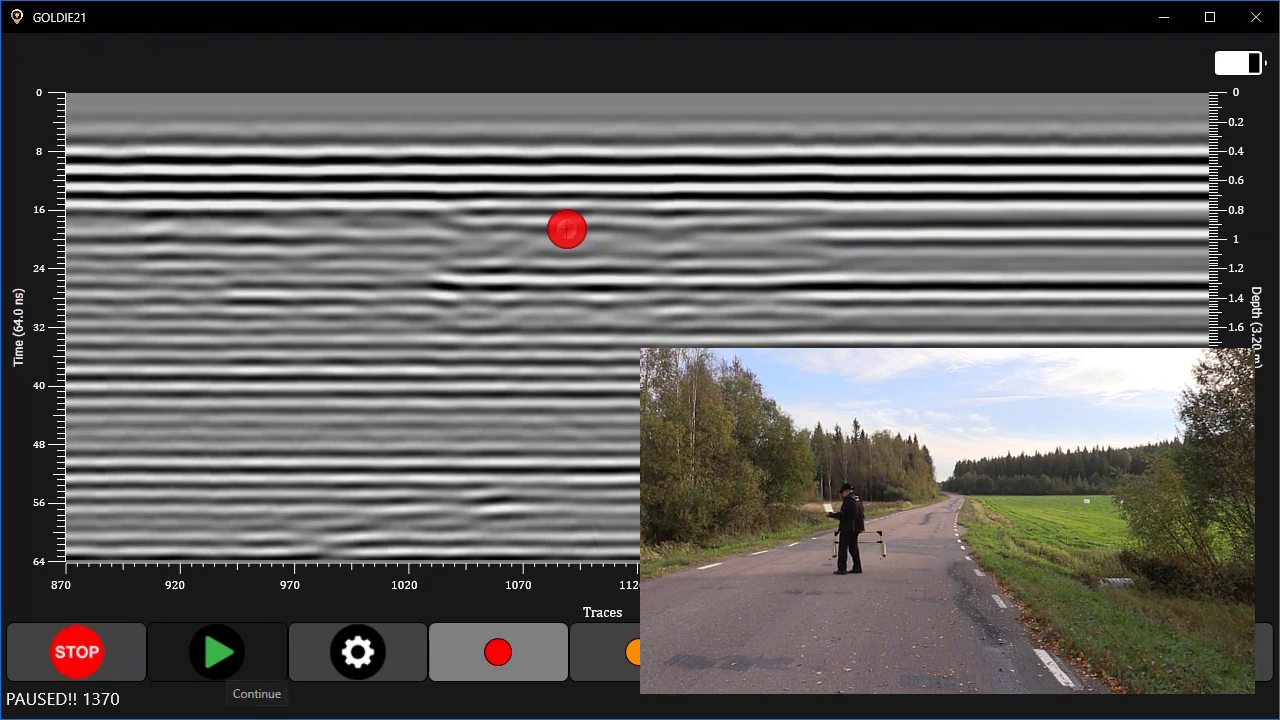
Continue recording, pausing to place red markers near trace 1631 at about 0.9 m depth and trace 2080 at about 0.95 m.
click(218, 652)
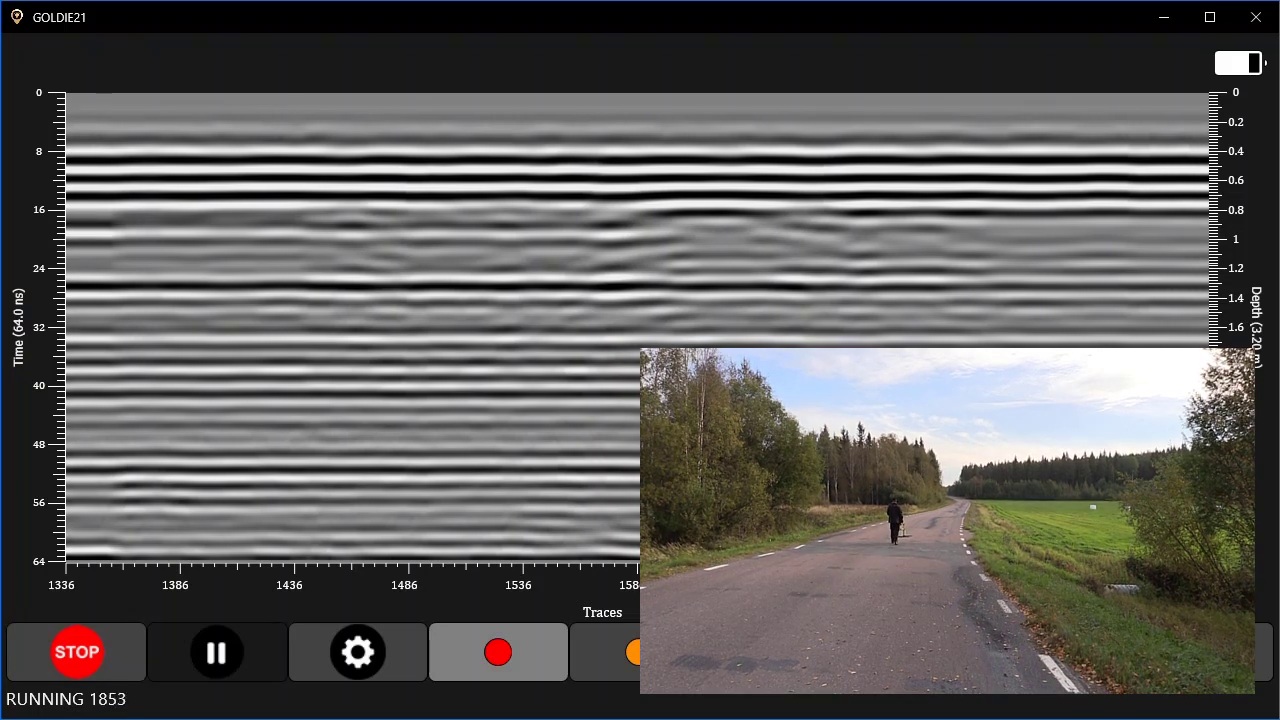
key(space)
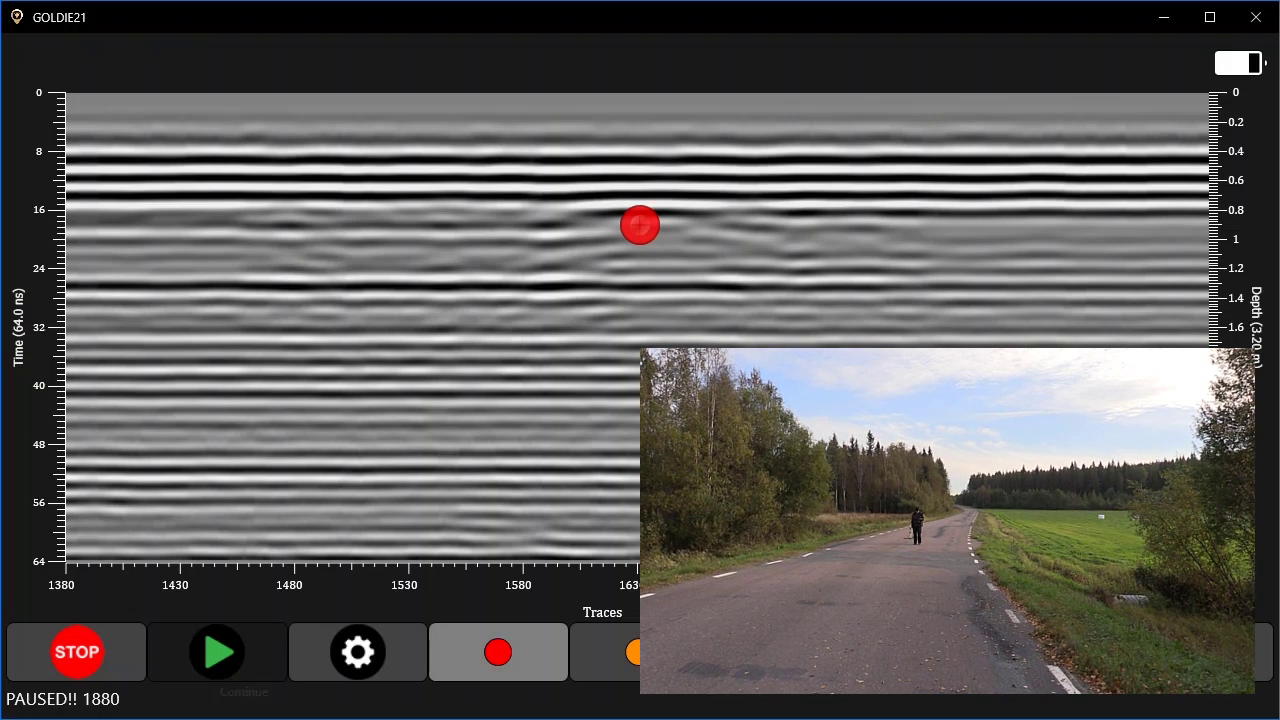
click(217, 652)
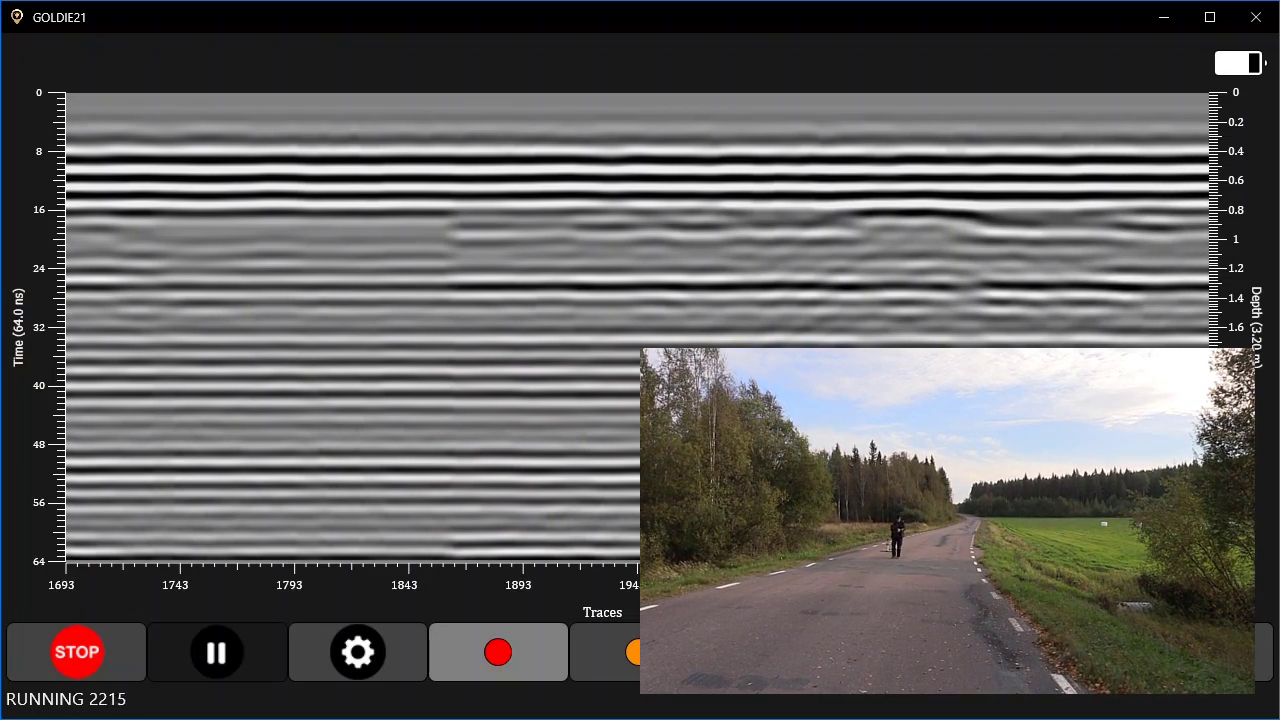
key(space)
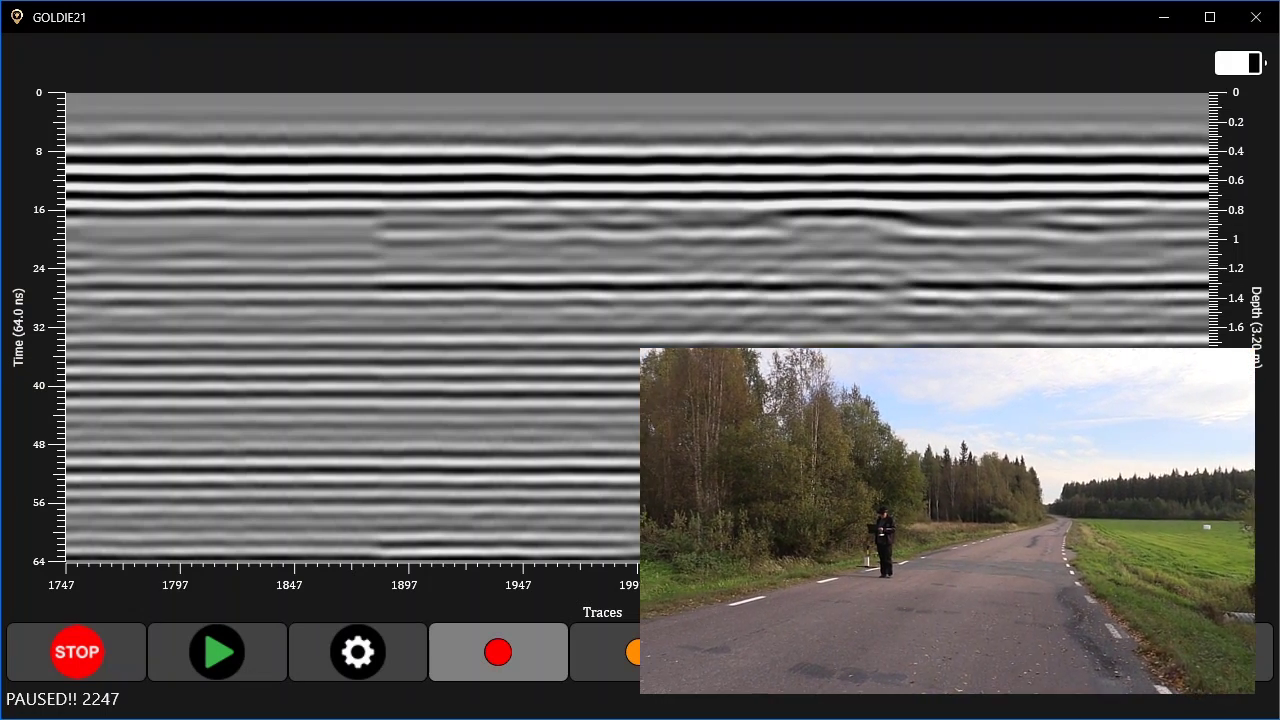
click(826, 234)
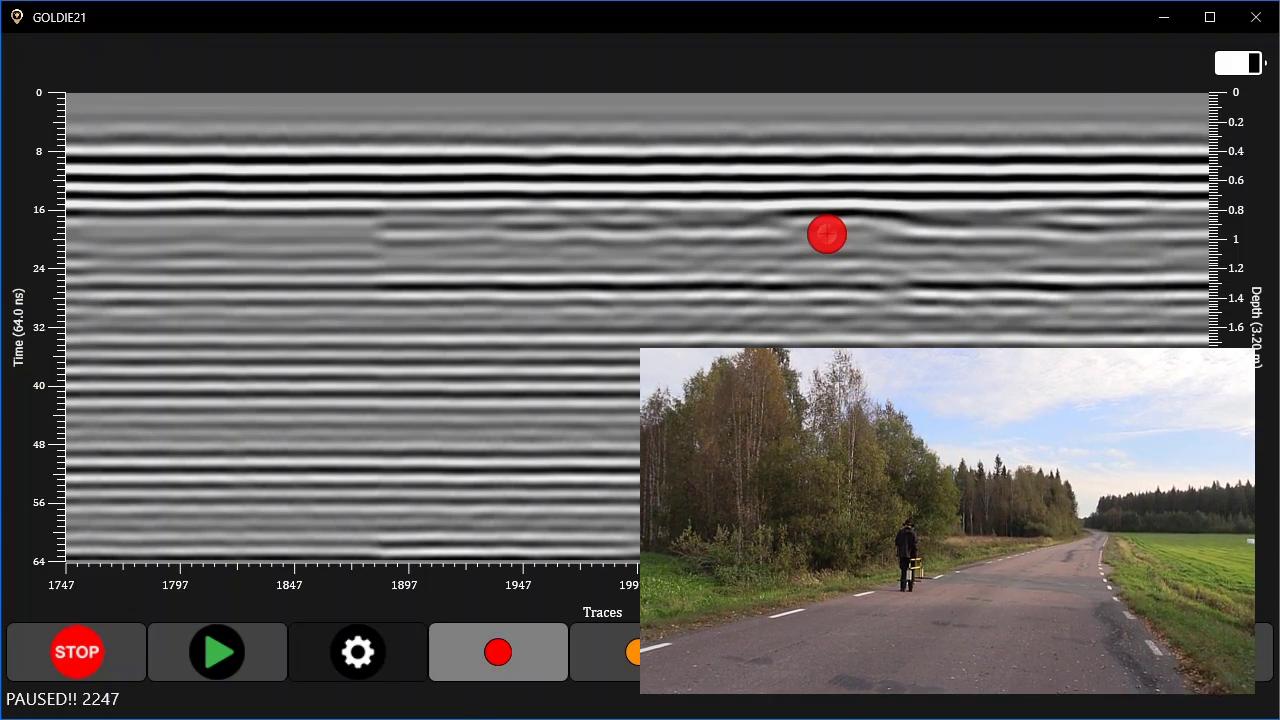
Record two more passes, pausing to place red markers near trace 2454 at about 1 m depth and trace 2828 at about 1.15 m.
click(217, 655)
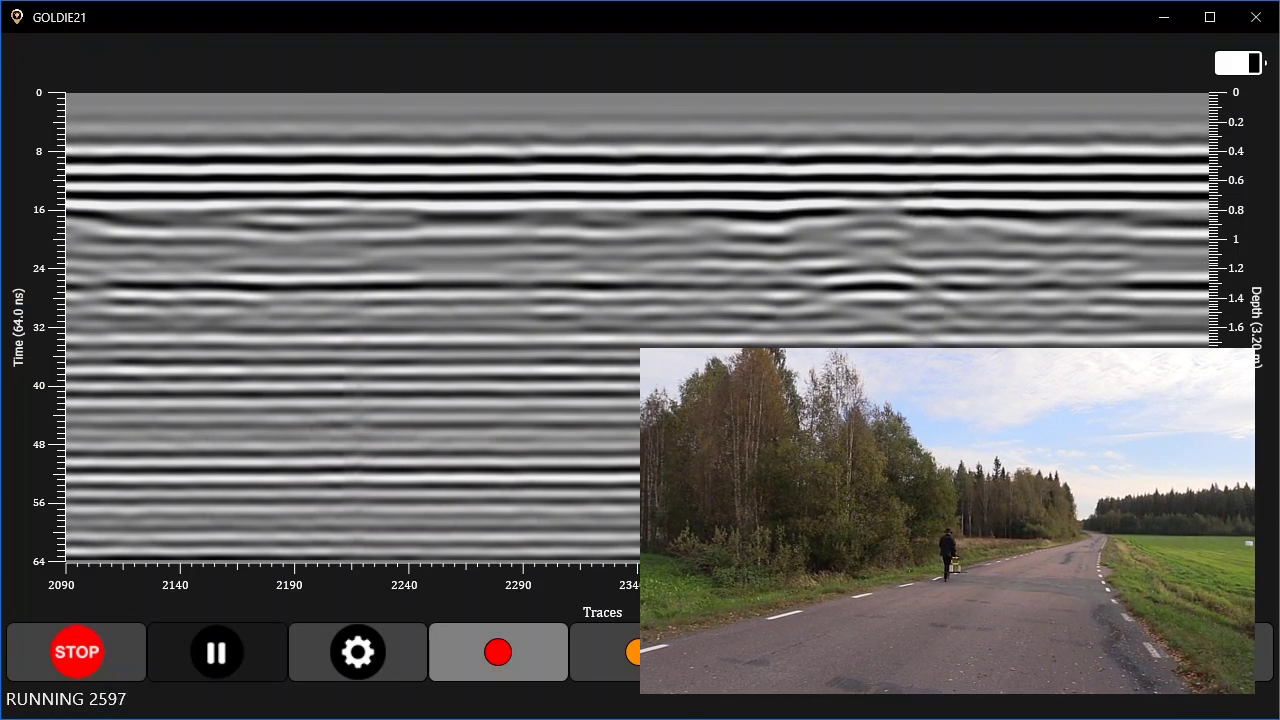
key(space)
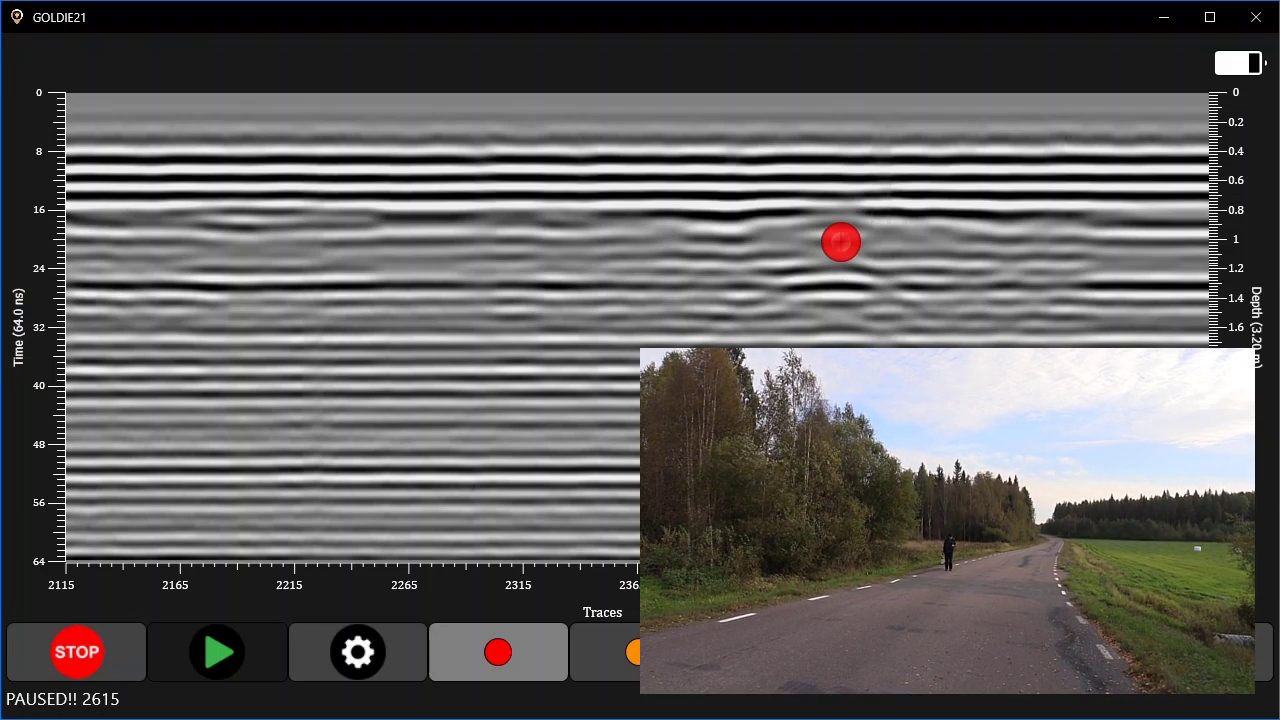
click(218, 652)
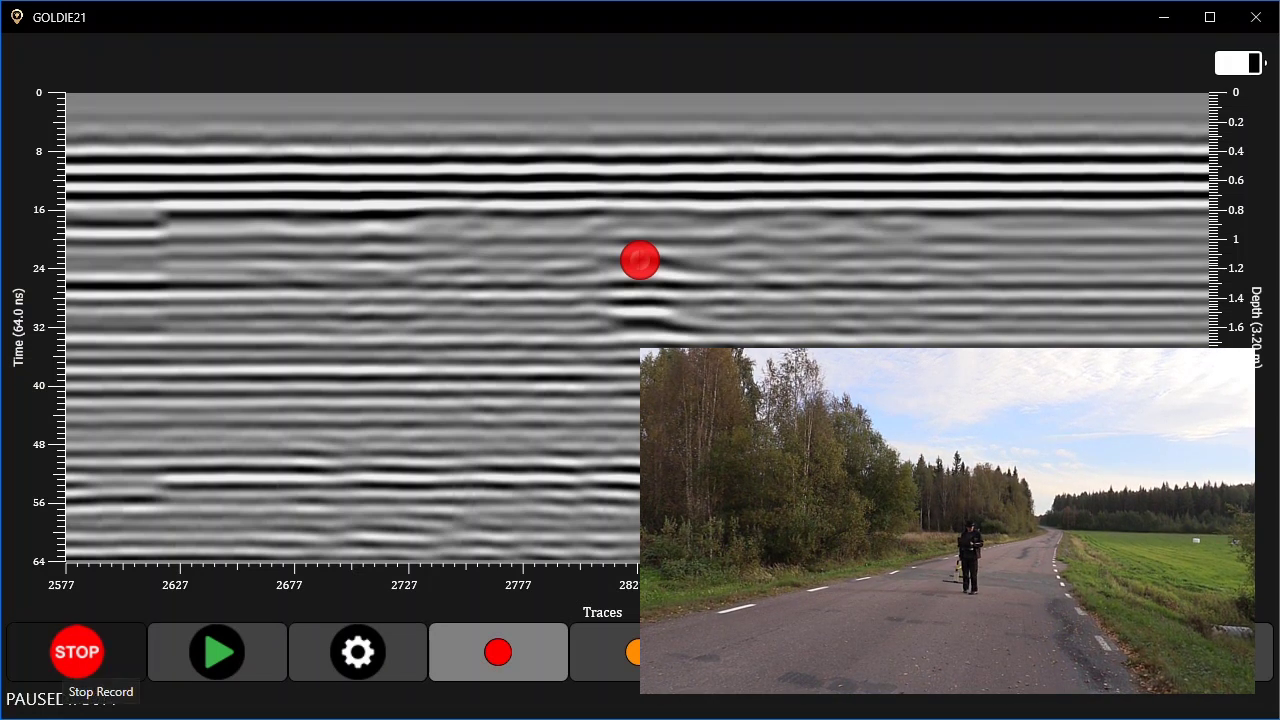
Stop the profile recording and decline saving the collected file.
click(76, 652)
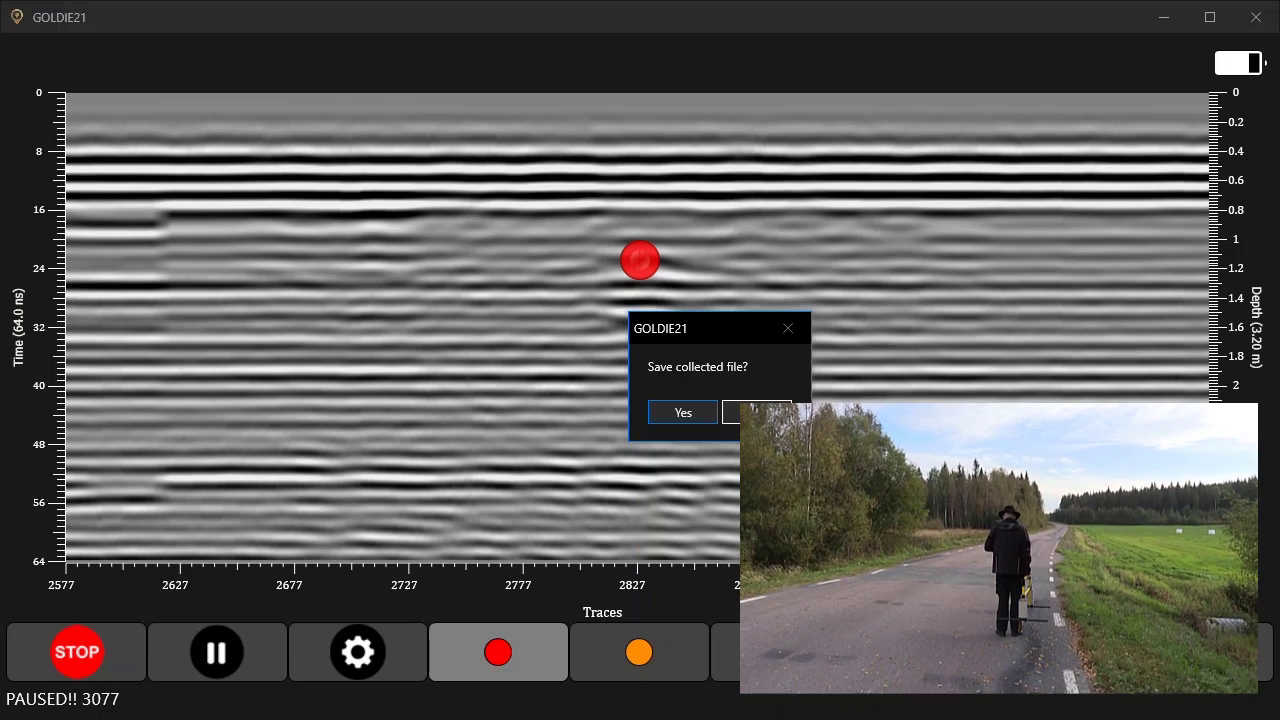
click(757, 412)
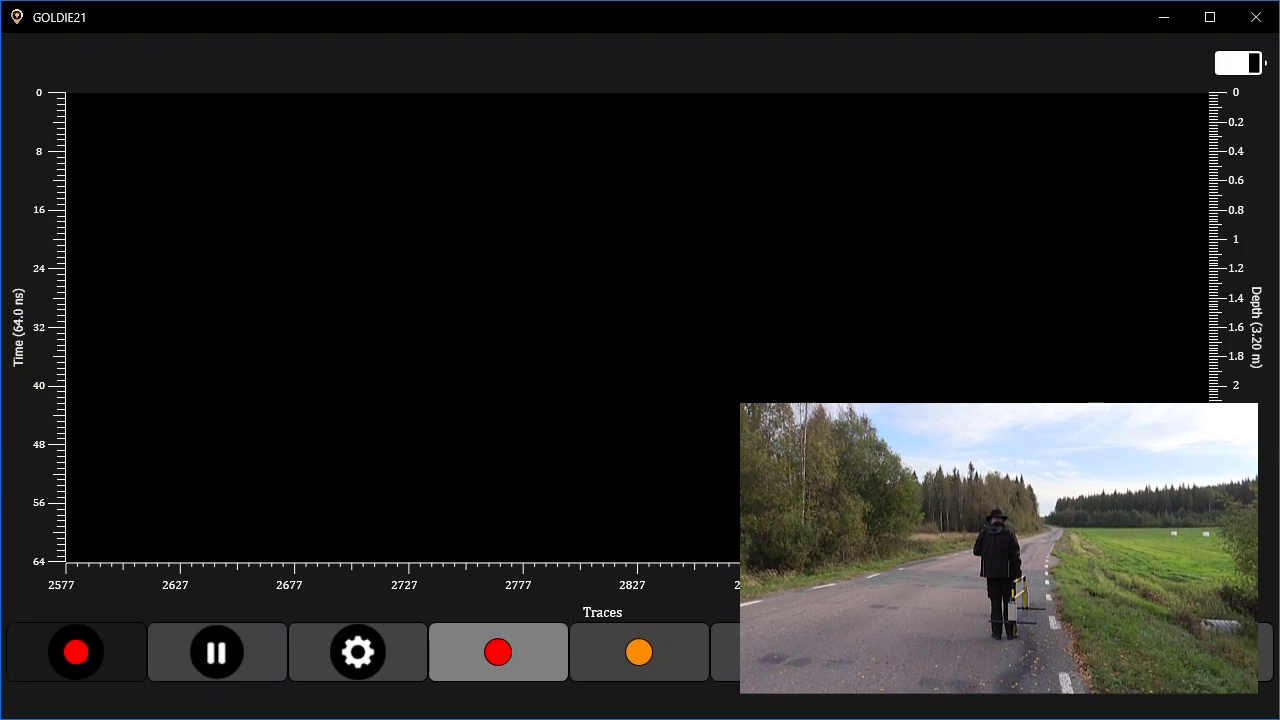
Record a new profile, pausing to place red markers near trace 217 at about 1.2 m depth and trace 690 at about 1.05 m.
click(76, 652)
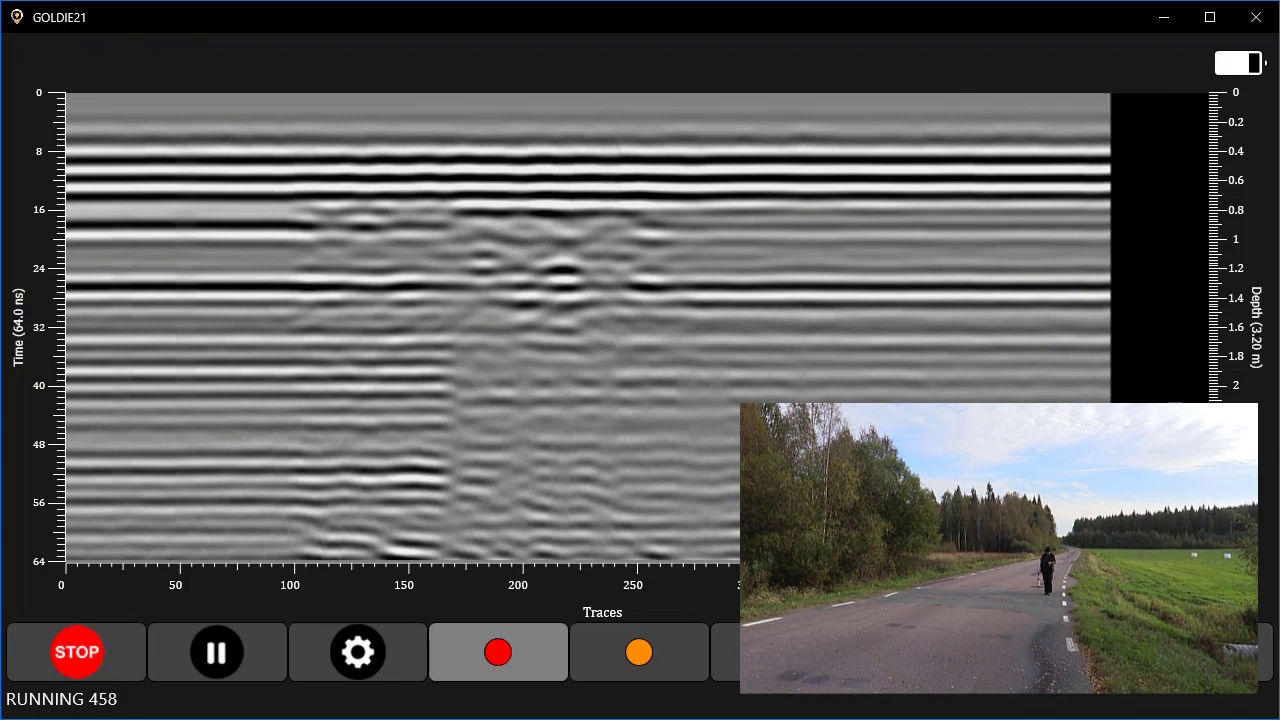
key(space)
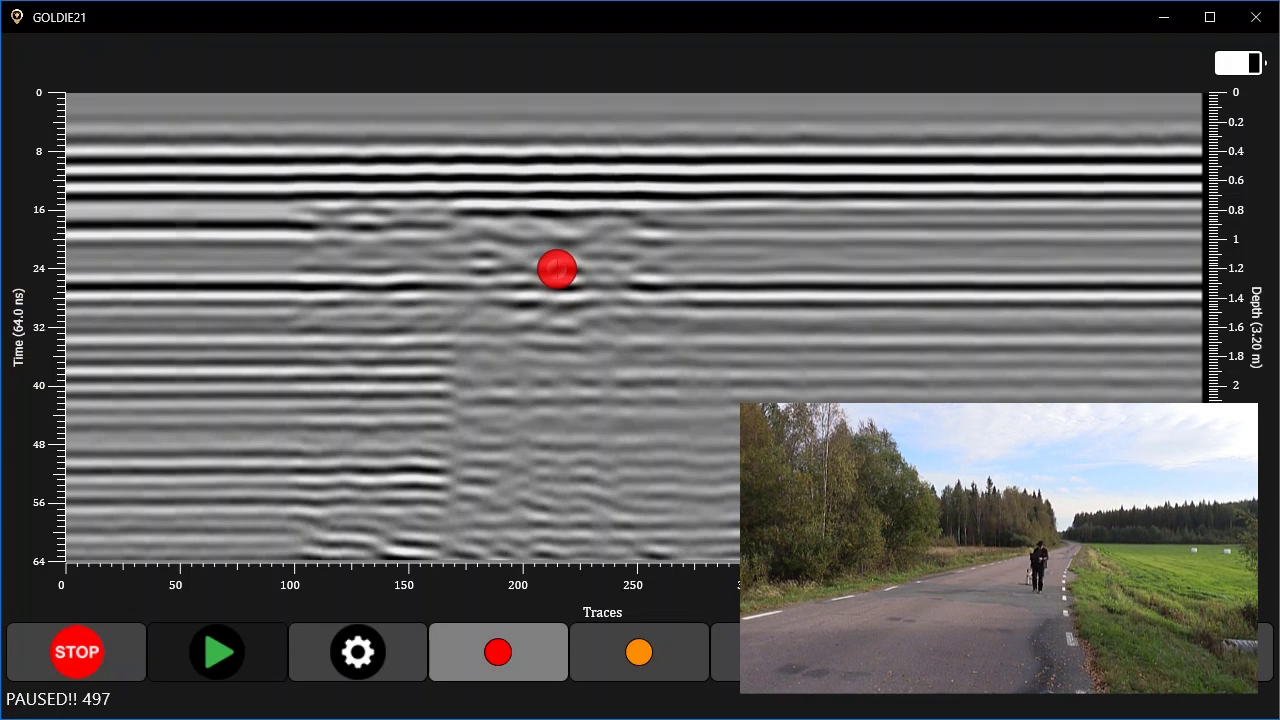
click(217, 652)
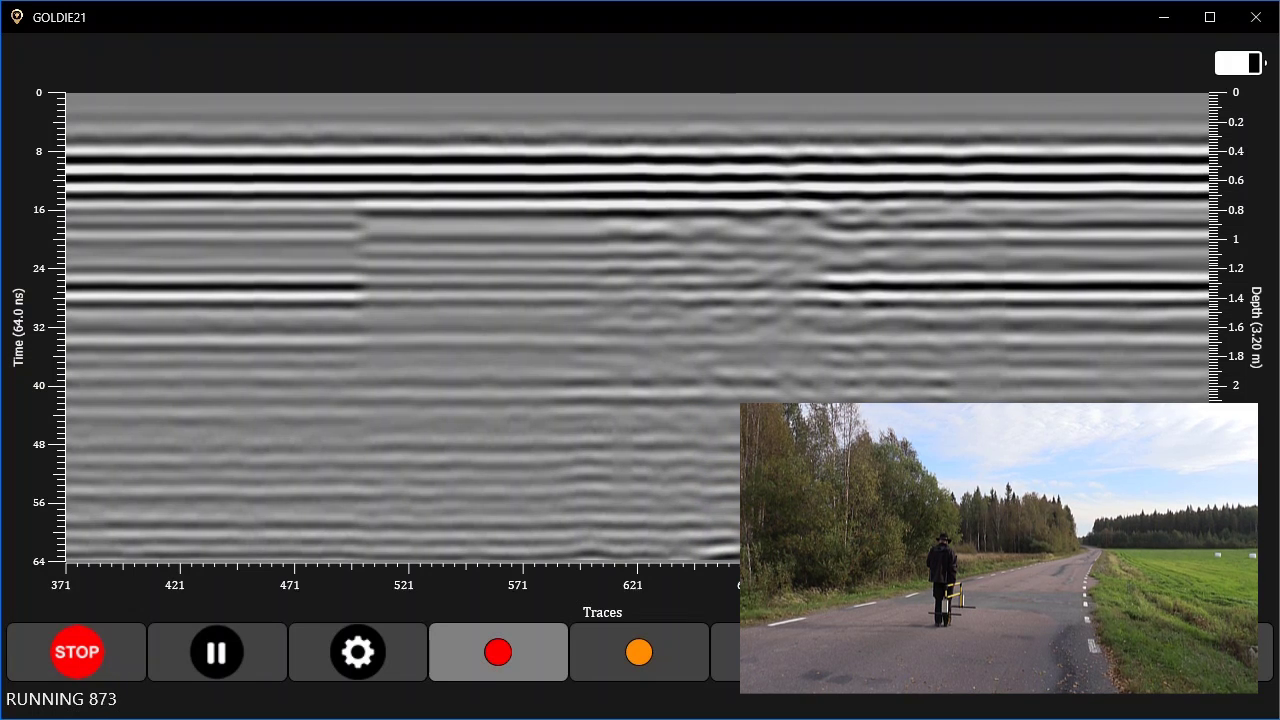
click(217, 652)
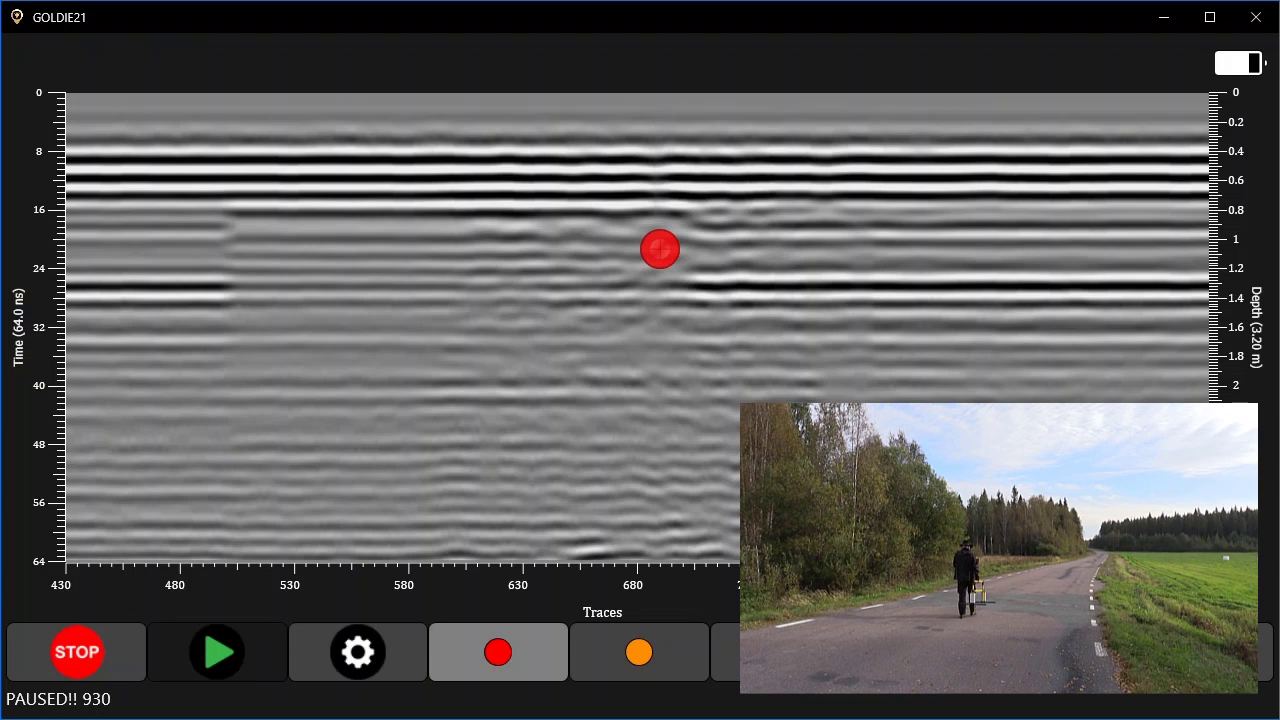
Resume recording, pause to place a red marker near trace 1123 at about 1.05 m depth, and decline deleting it.
click(217, 655)
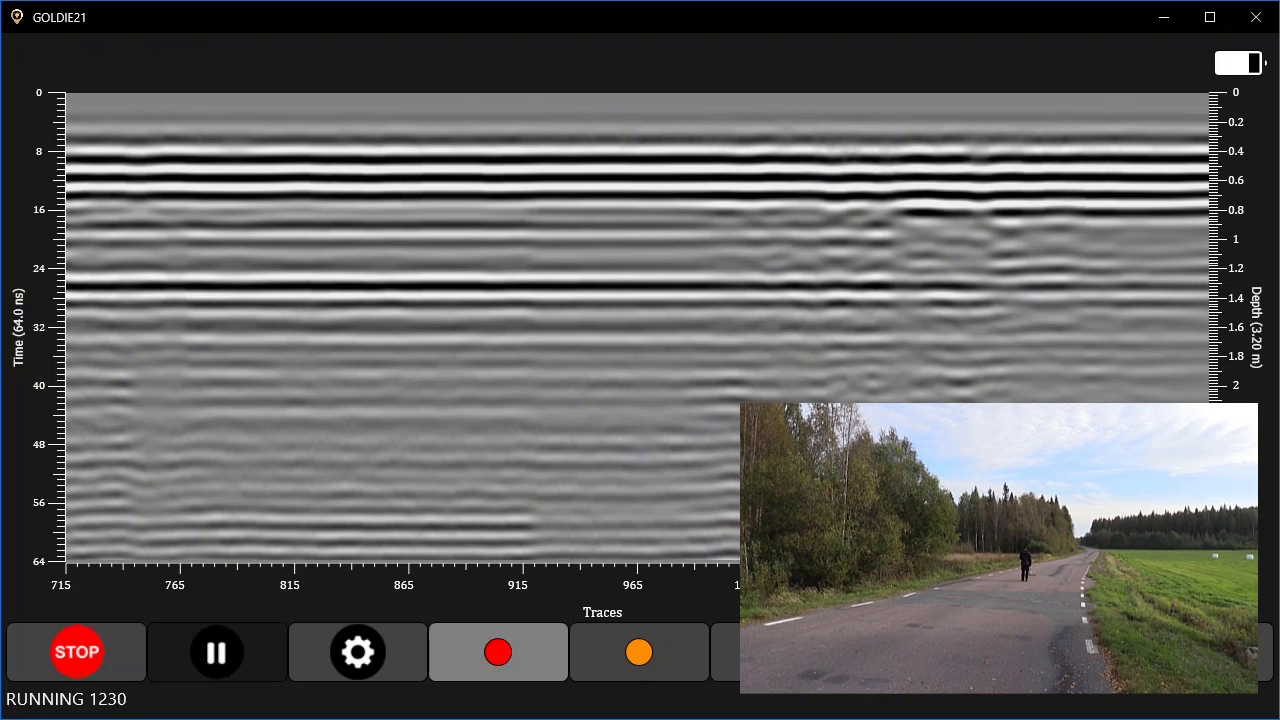
key(space)
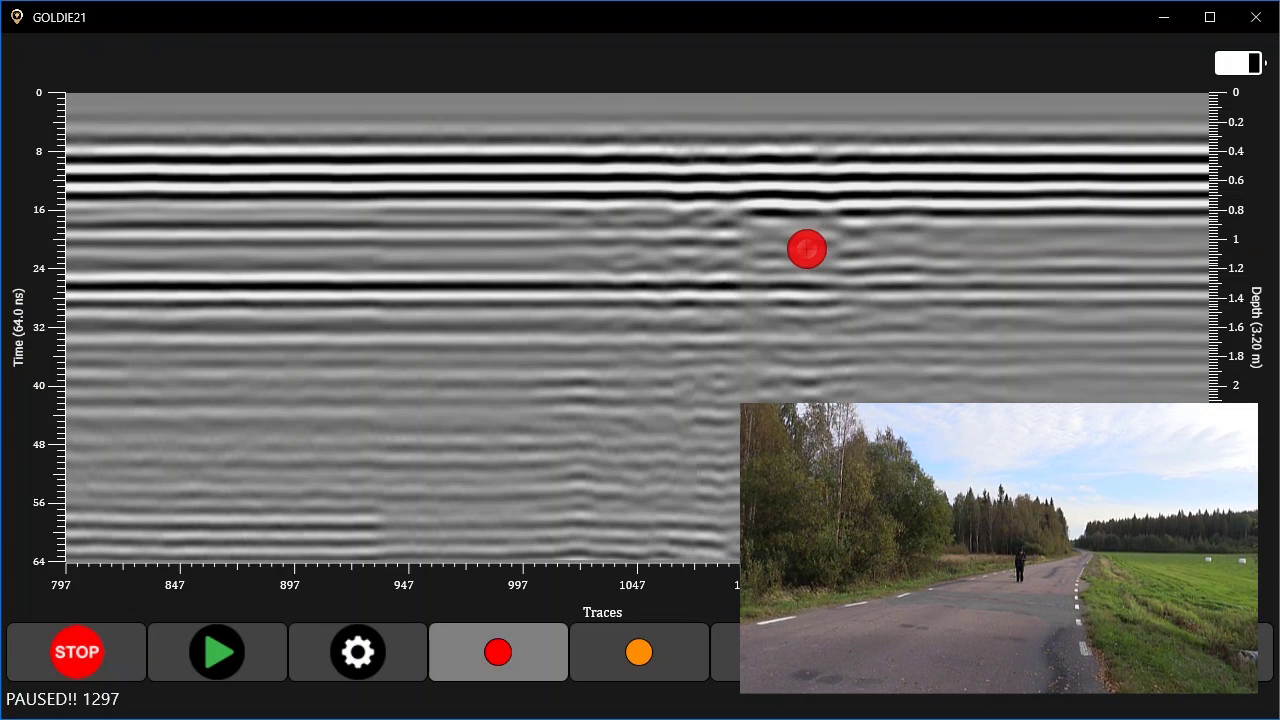
click(807, 249)
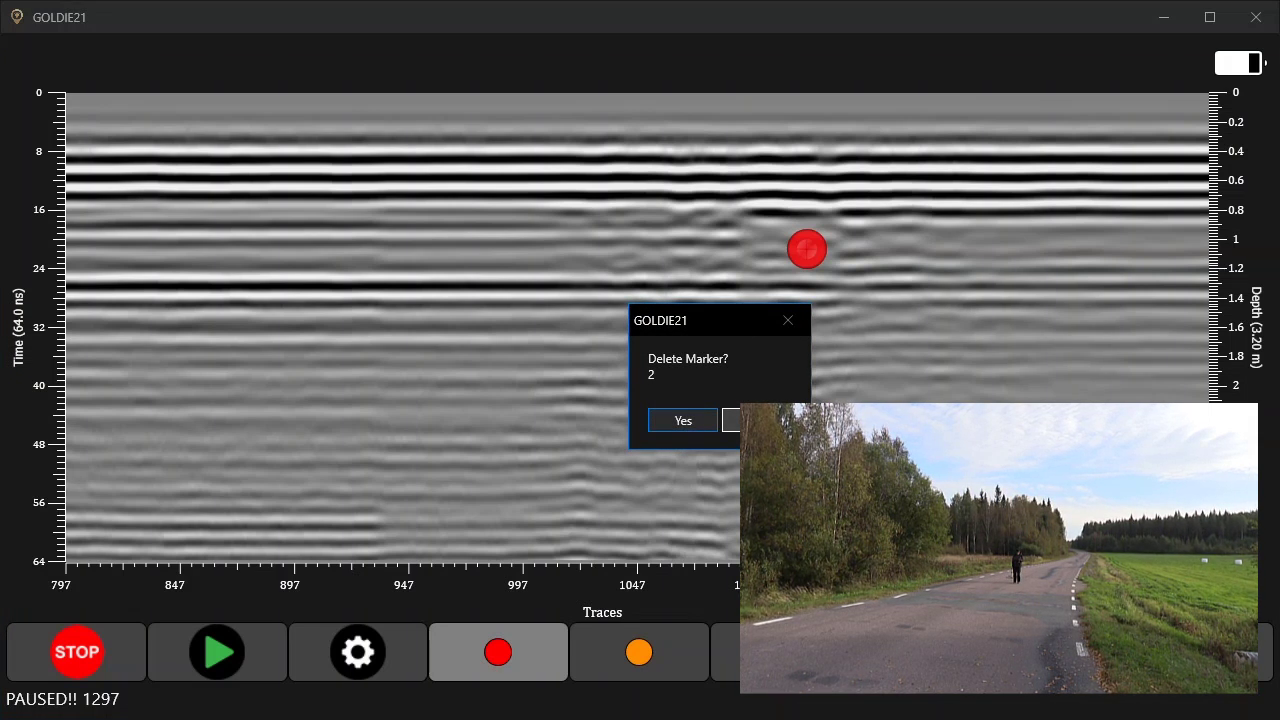
click(756, 420)
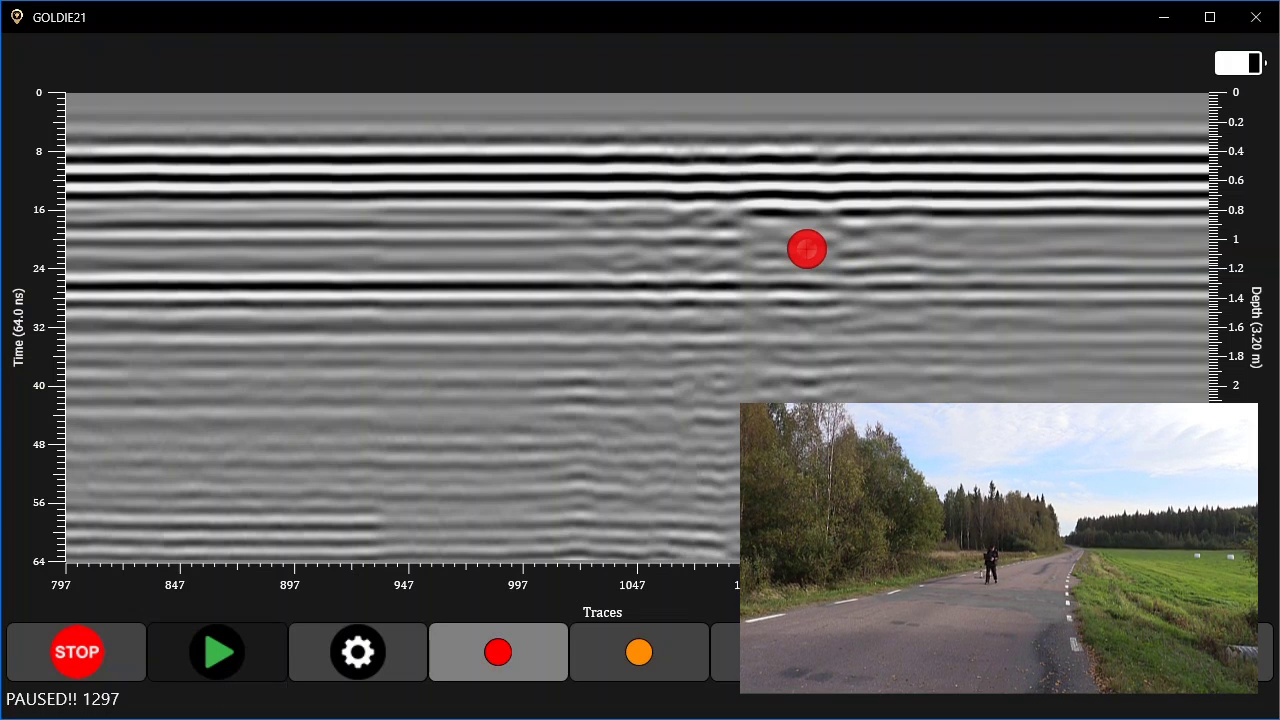
Resume recording and pause after the next pass to place a red marker near trace 1496 at about 1 m depth.
click(217, 652)
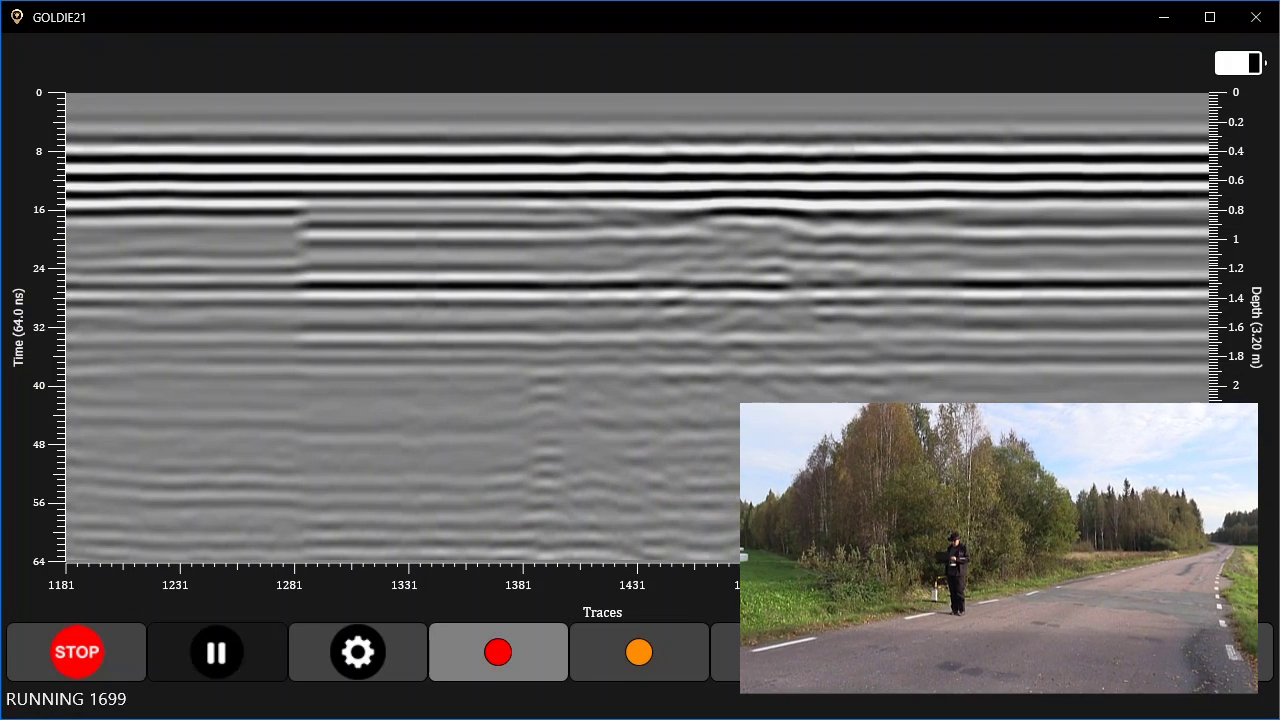
key(space)
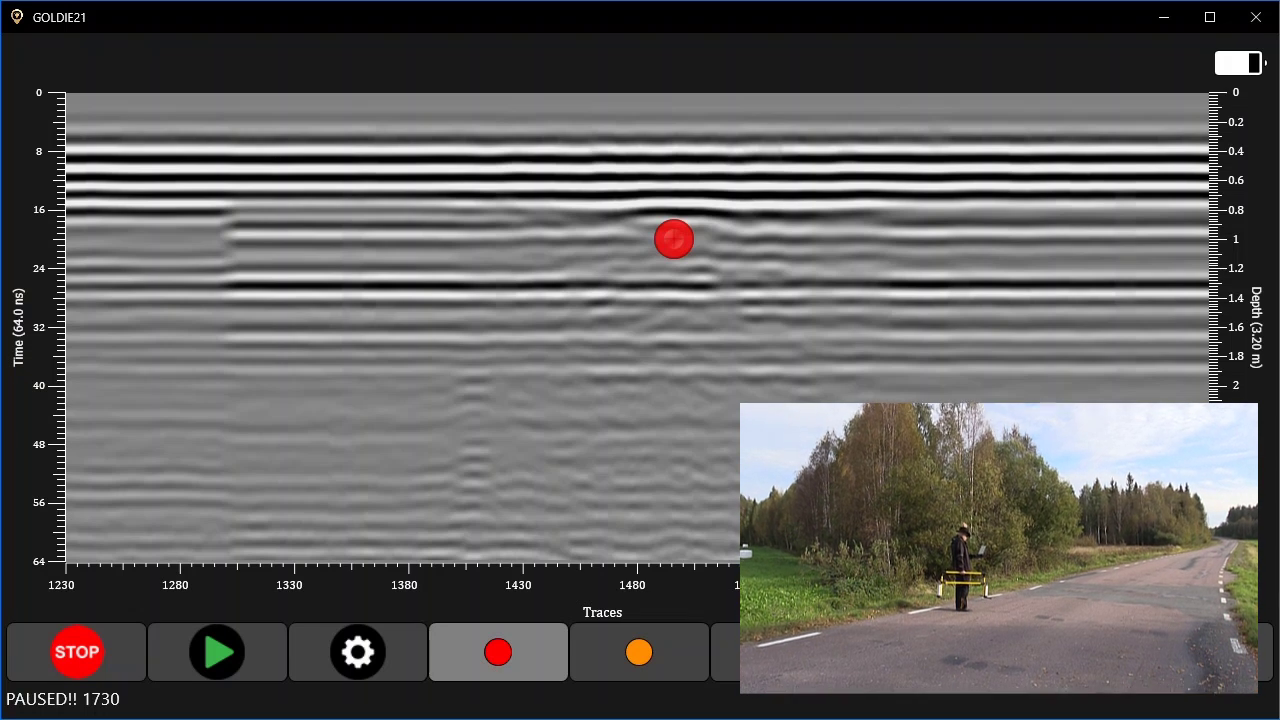
click(674, 239)
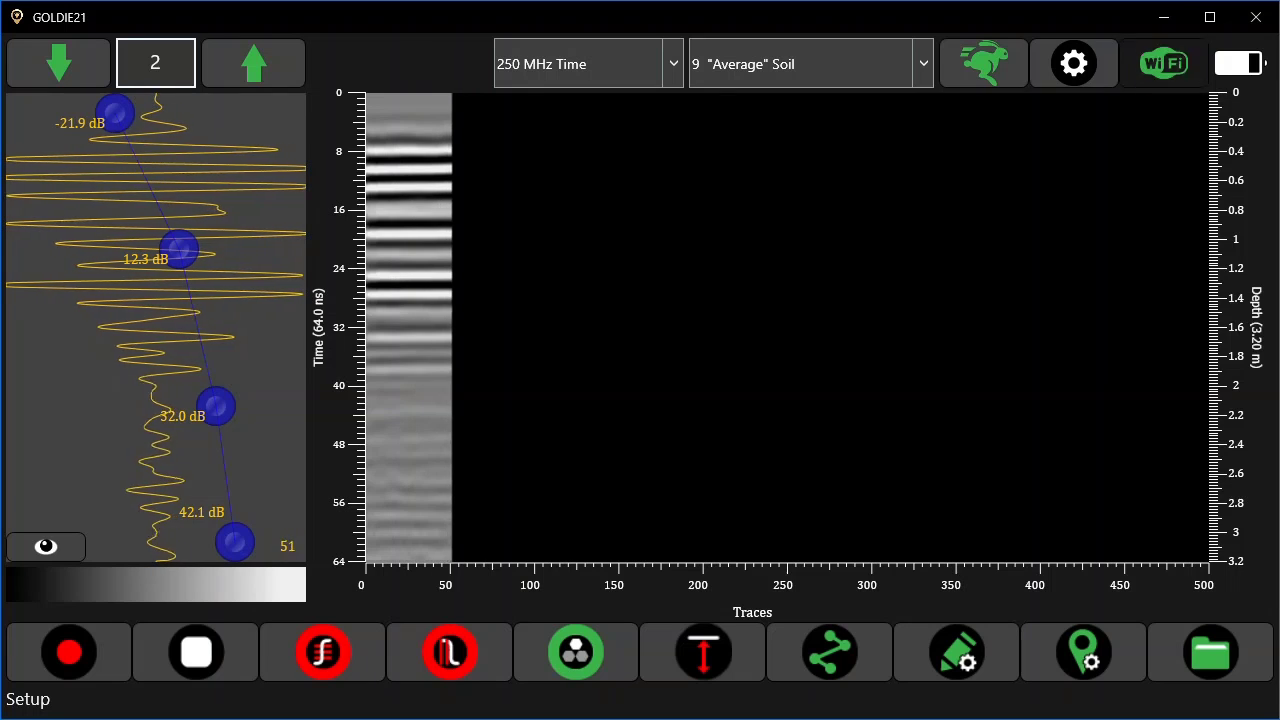
Check the slow and fast speed values in the radar's settings and confirm them.
click(1073, 63)
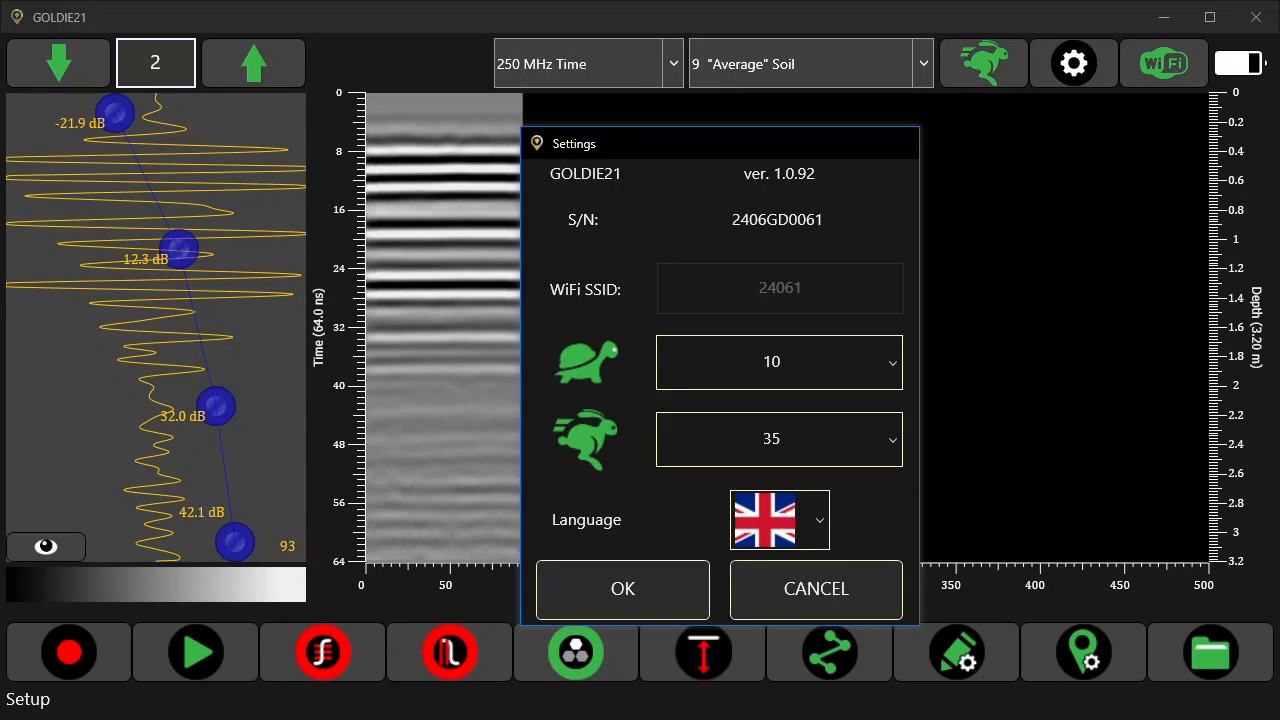
click(622, 589)
click(983, 63)
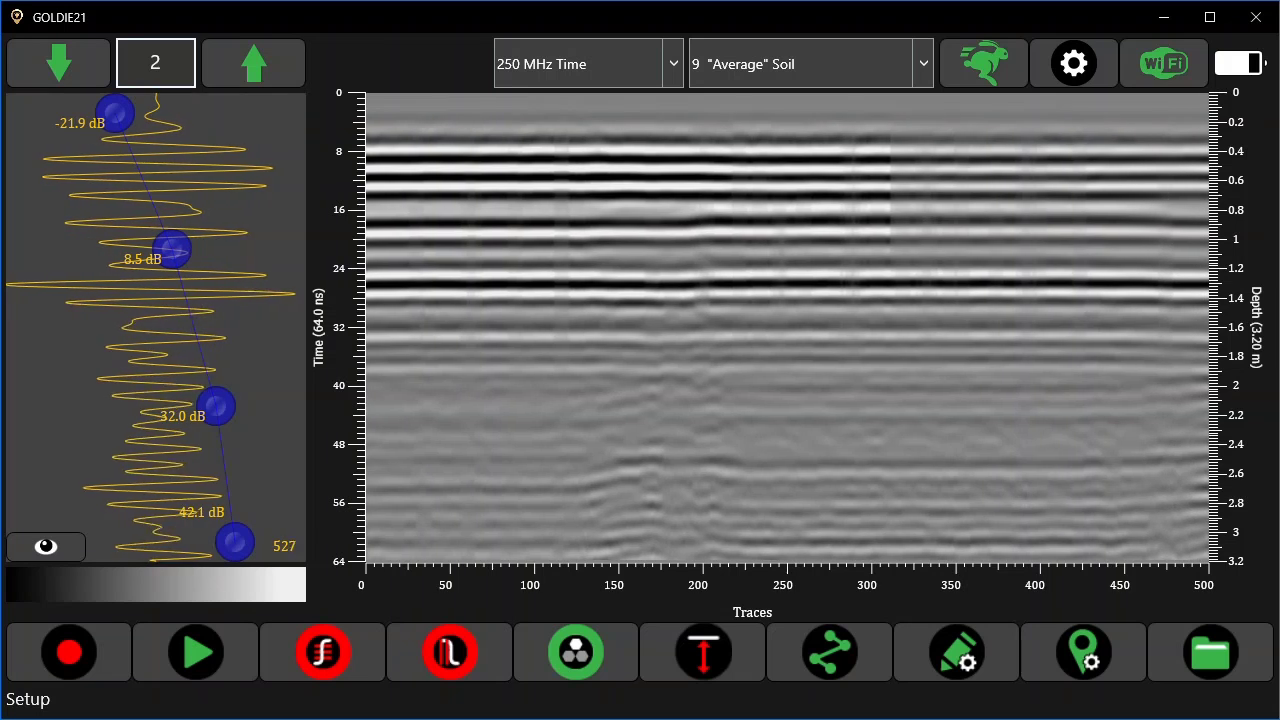
Set the second gain point to 8.5 dB and hide the gain curve over the trace.
click(195, 652)
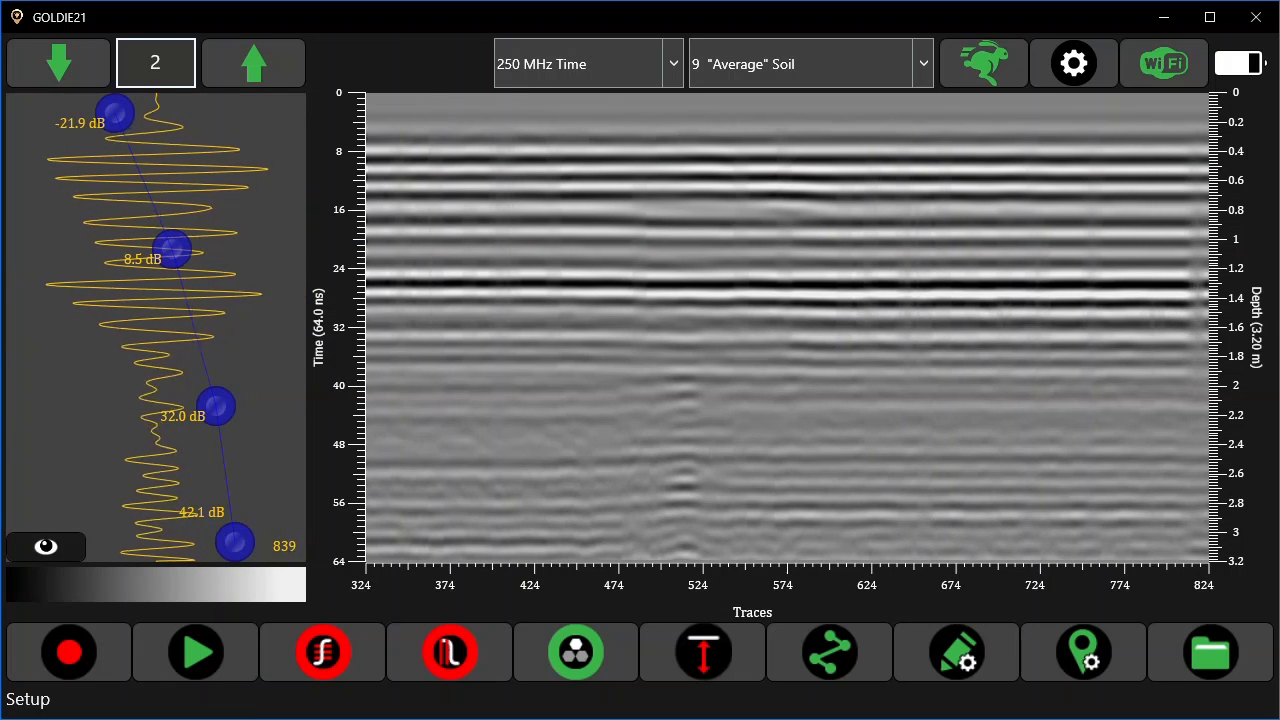
click(45, 547)
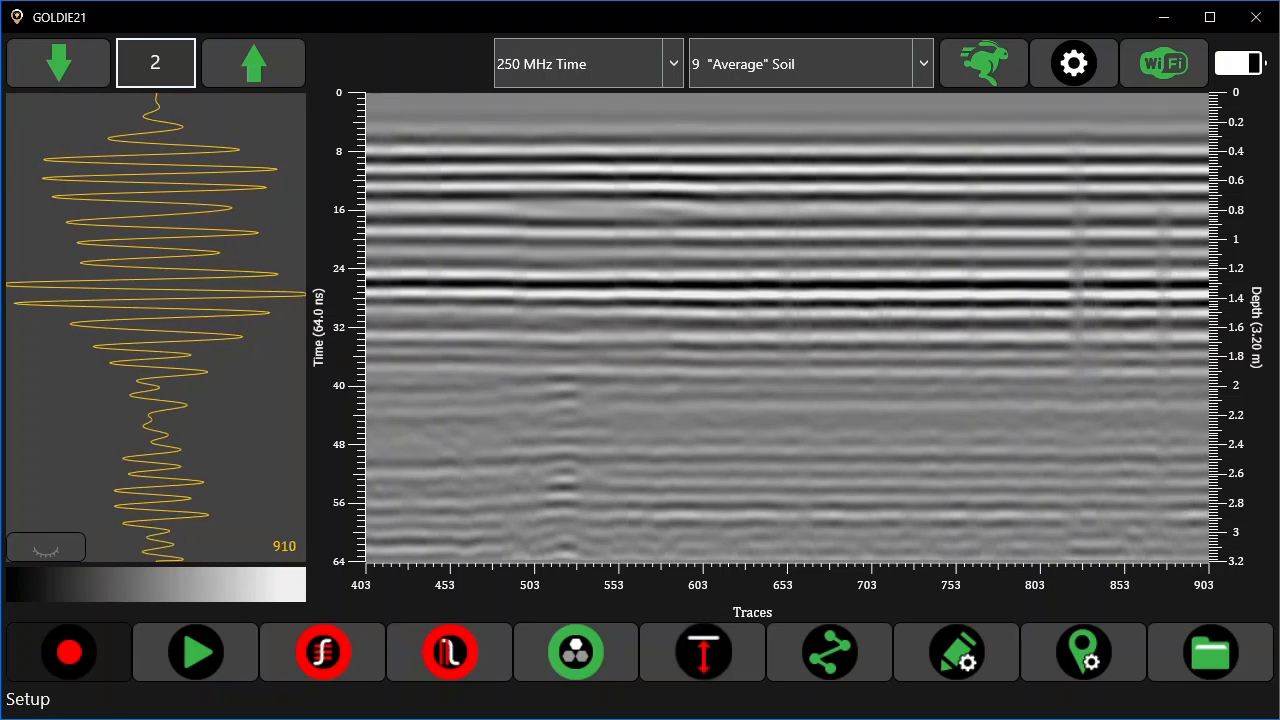
Record a new profile and pause after the first pass to place a red marker near trace 329 at about 1.15 m depth.
click(69, 652)
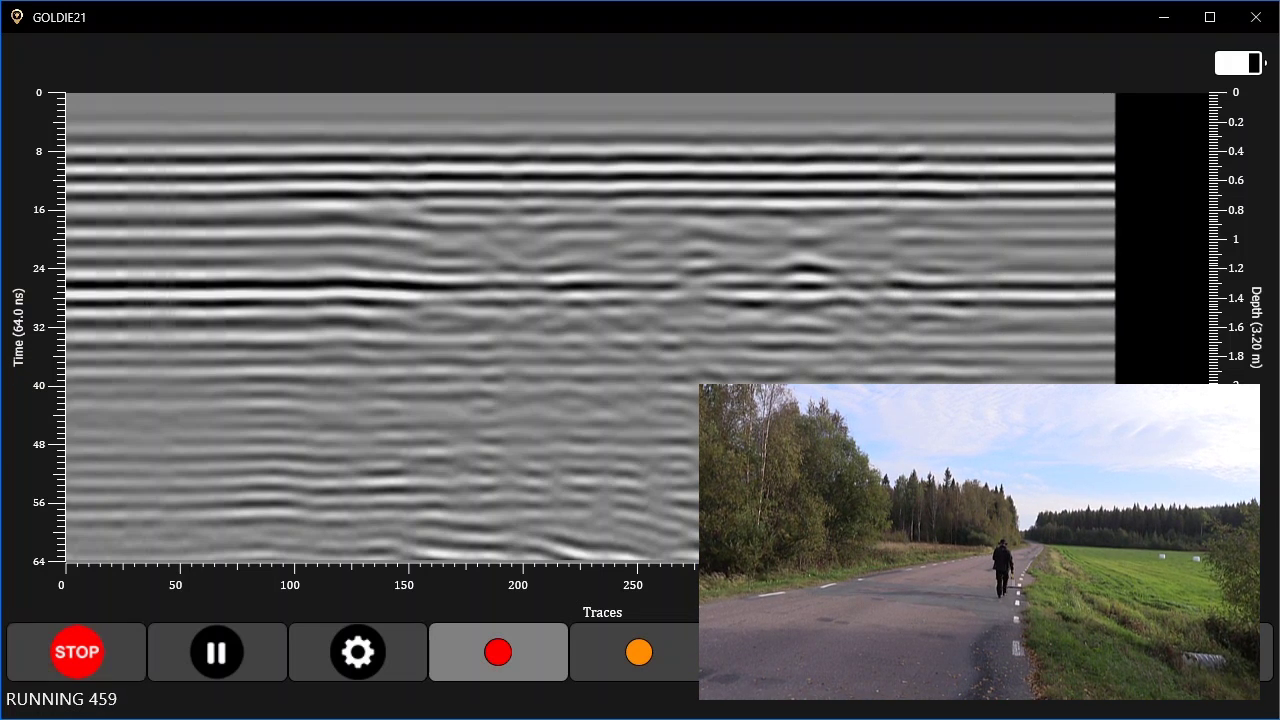
click(217, 652)
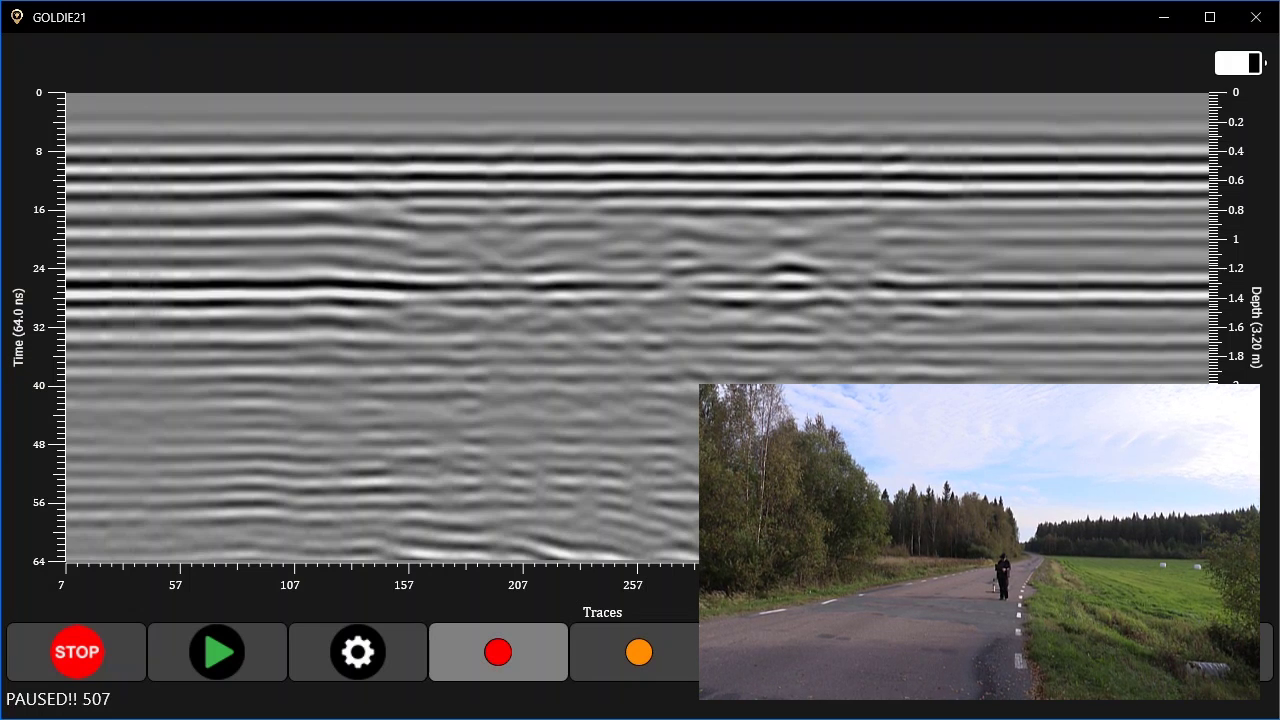
click(797, 259)
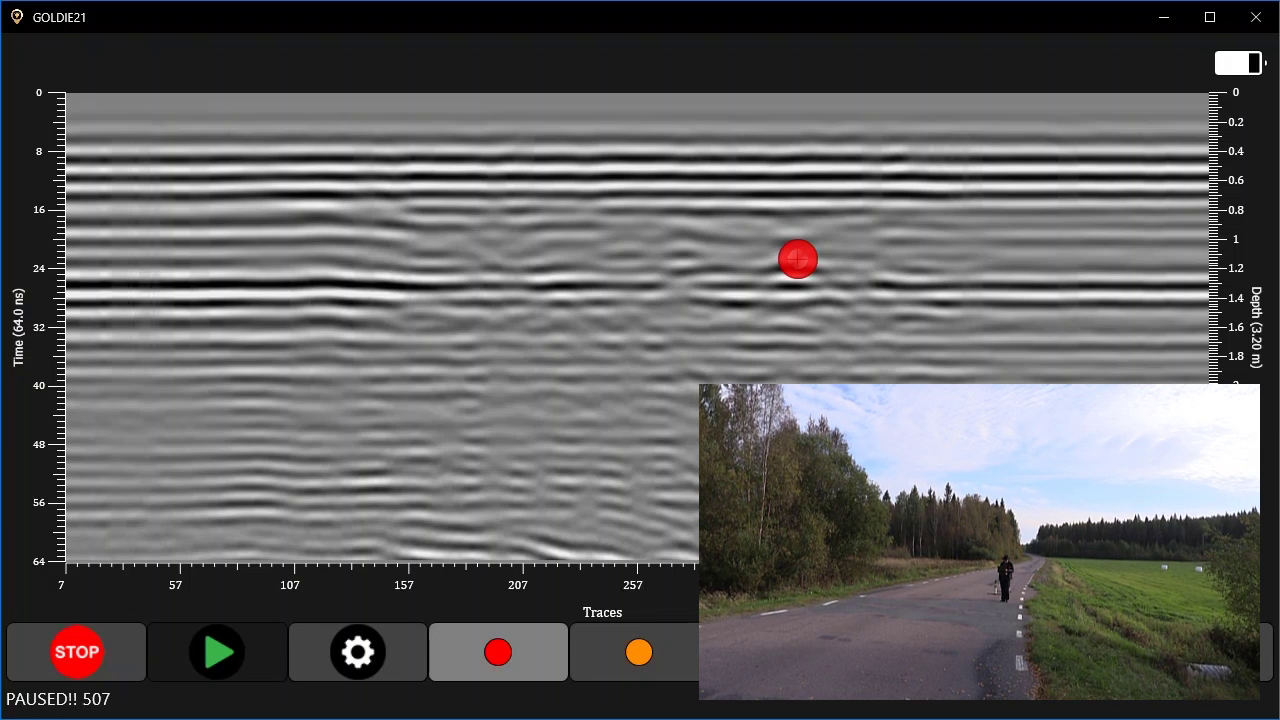
Resume recording, pause to place a red marker near trace 774 at about 1.15 m depth, and dismiss the request to delete it.
click(217, 652)
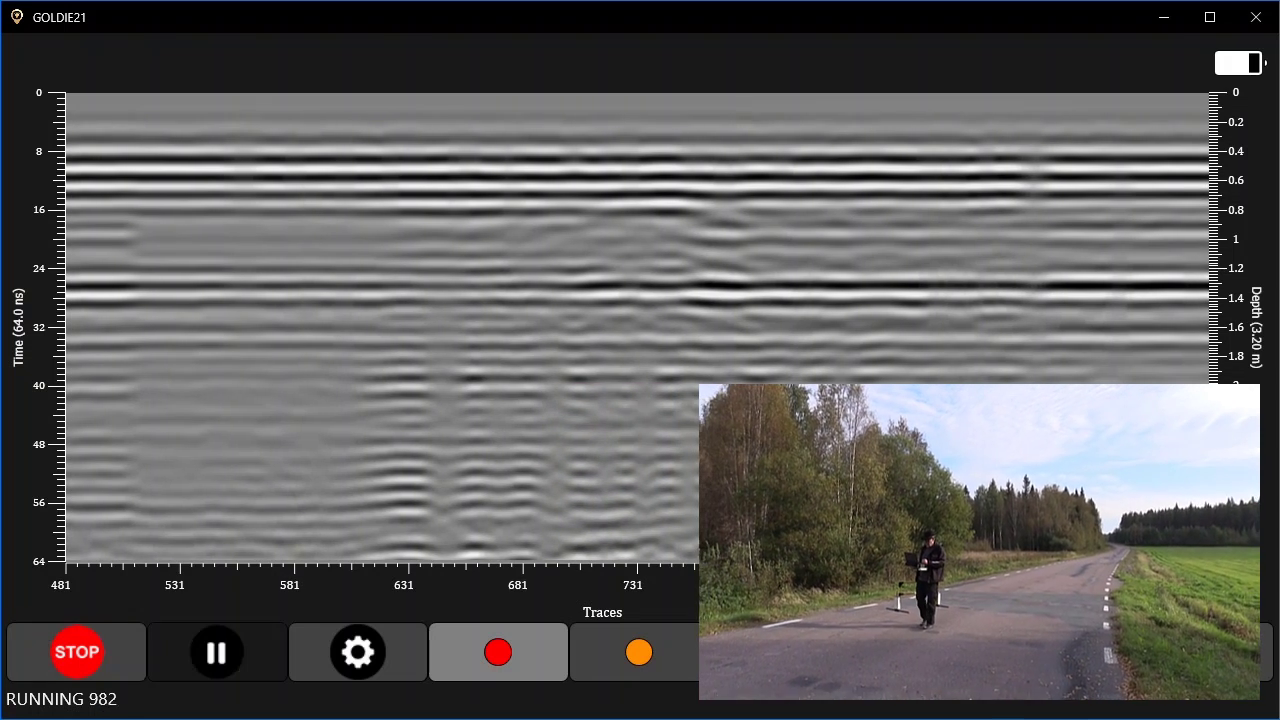
key(space)
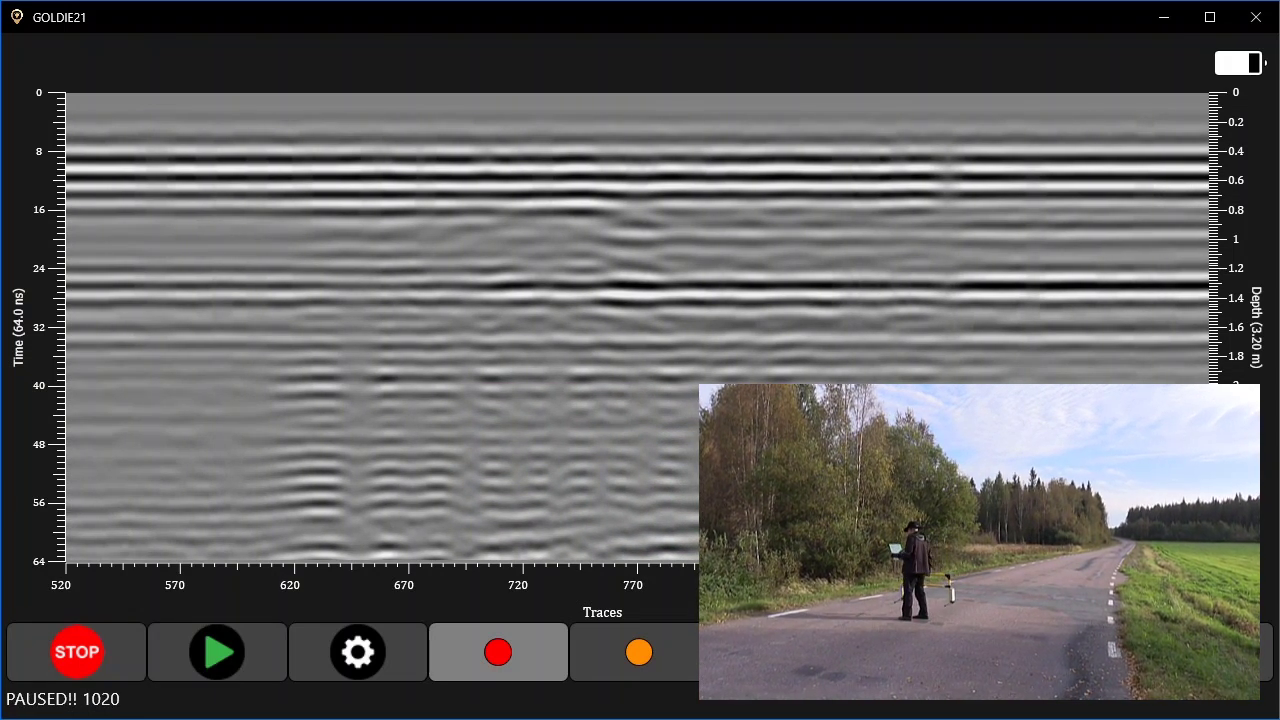
click(641, 258)
click(642, 258)
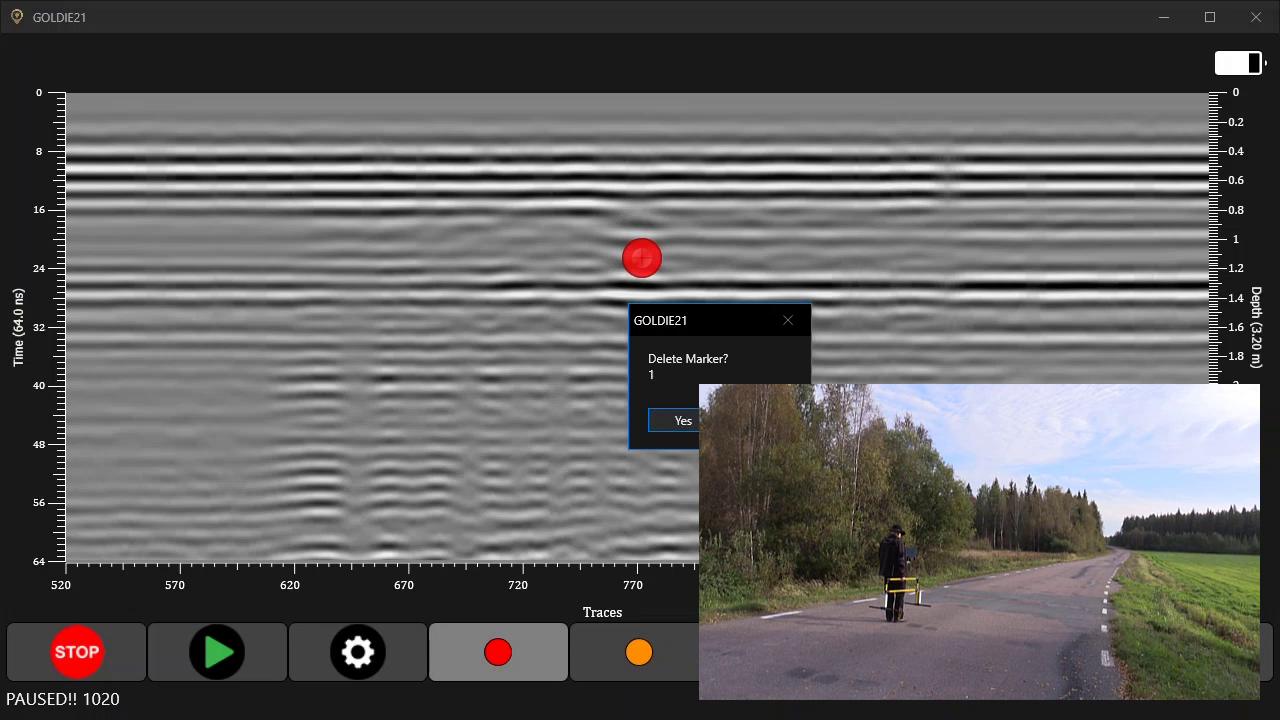
key(Escape)
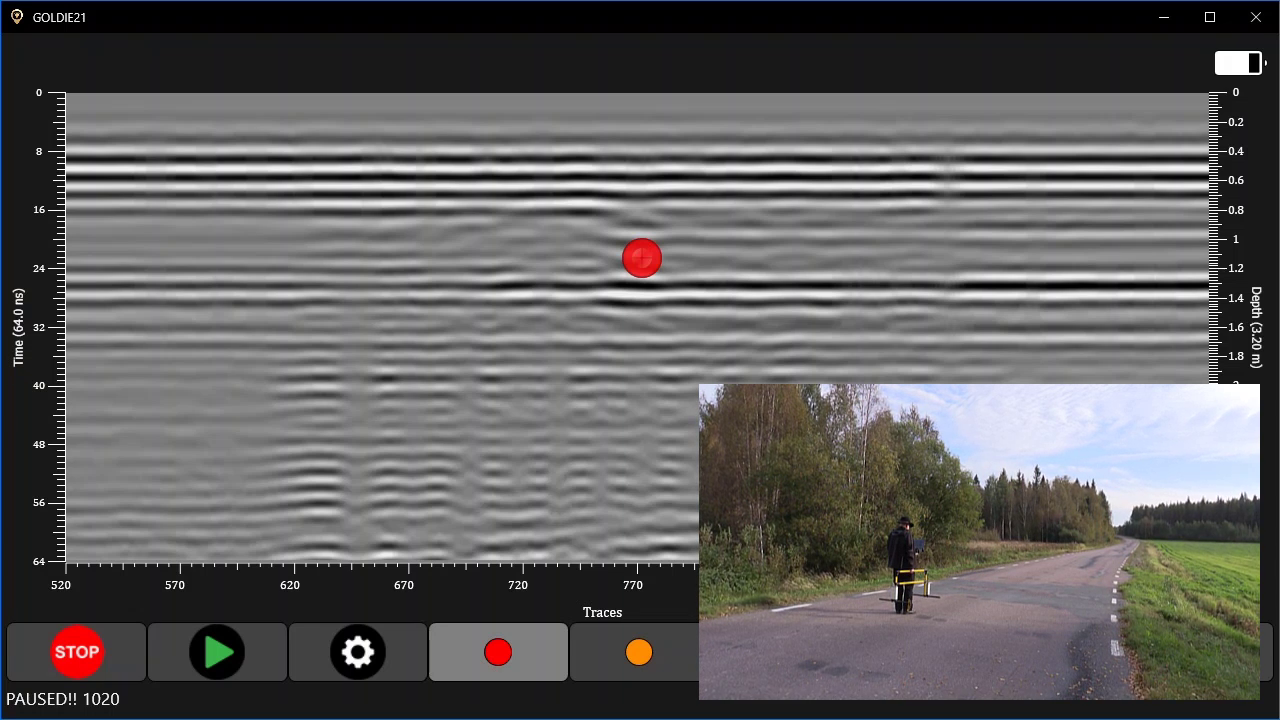
Resume recording and pause after the third pass to place a red marker near trace 1253 at about 1.2 m depth.
click(217, 652)
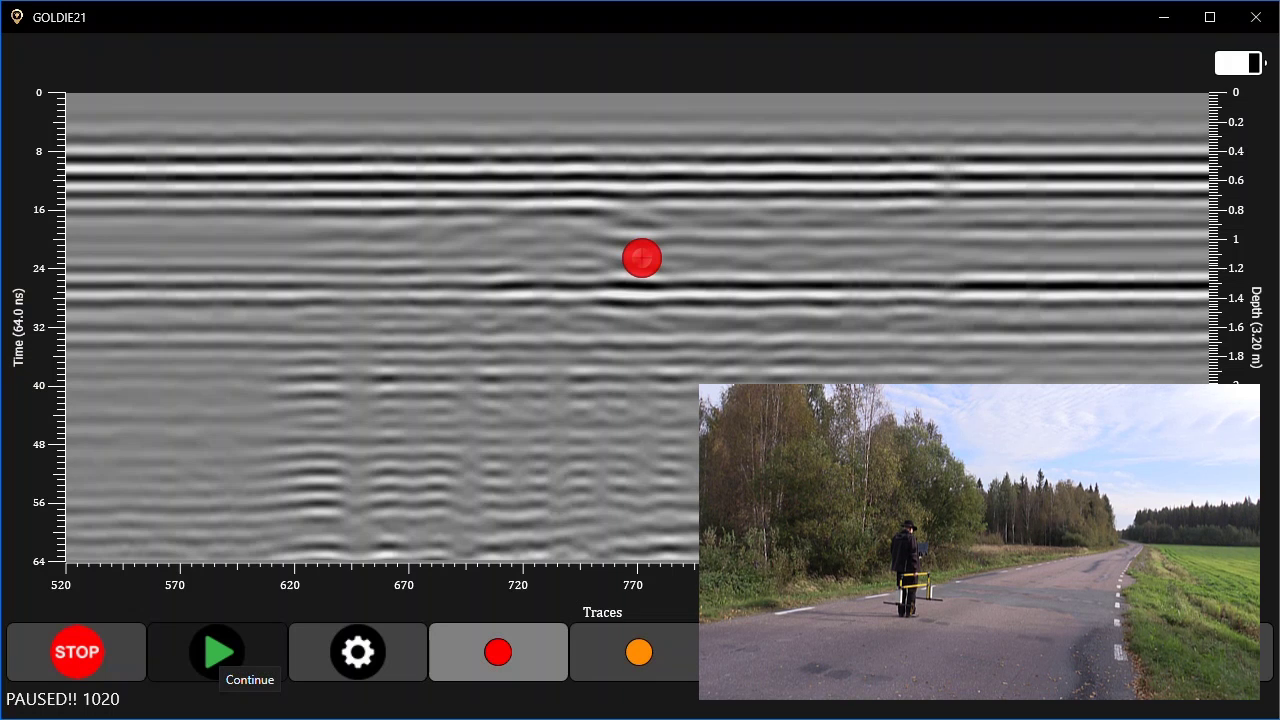
click(217, 652)
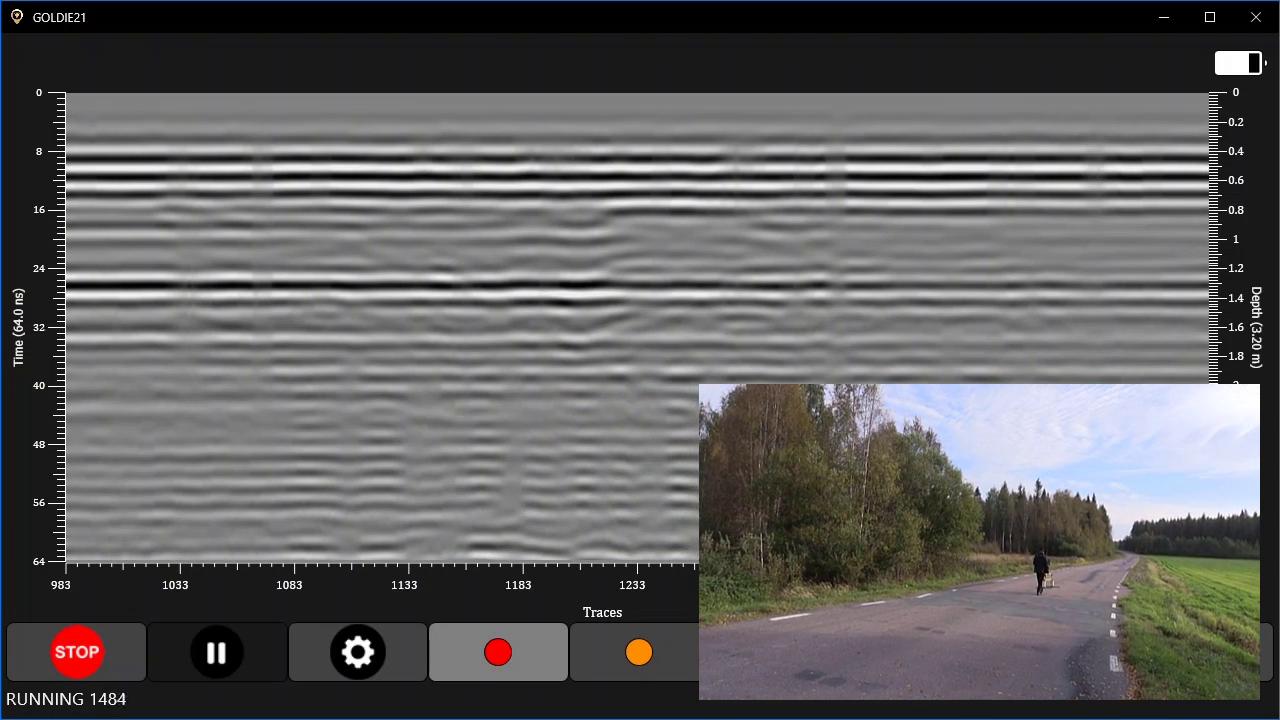
key(space)
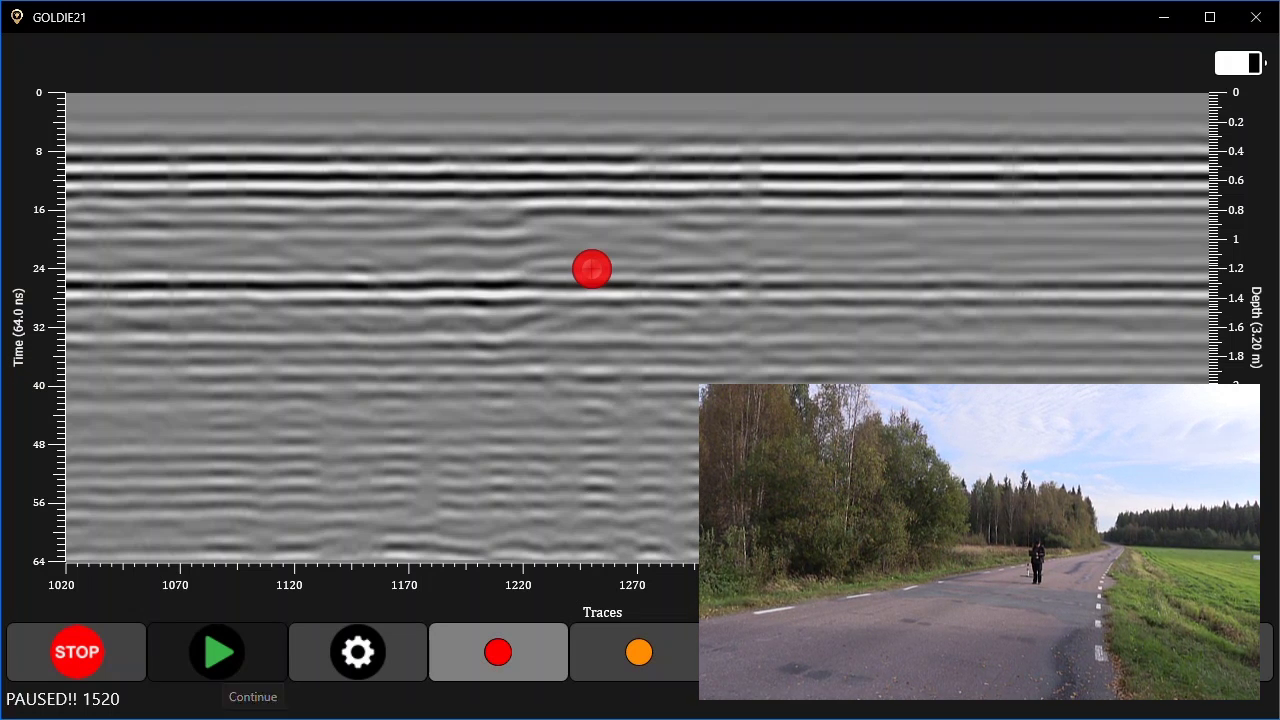
Resume recording and pause after the fourth pass to place a red marker near trace 1691 at about 1.2 m depth.
click(217, 652)
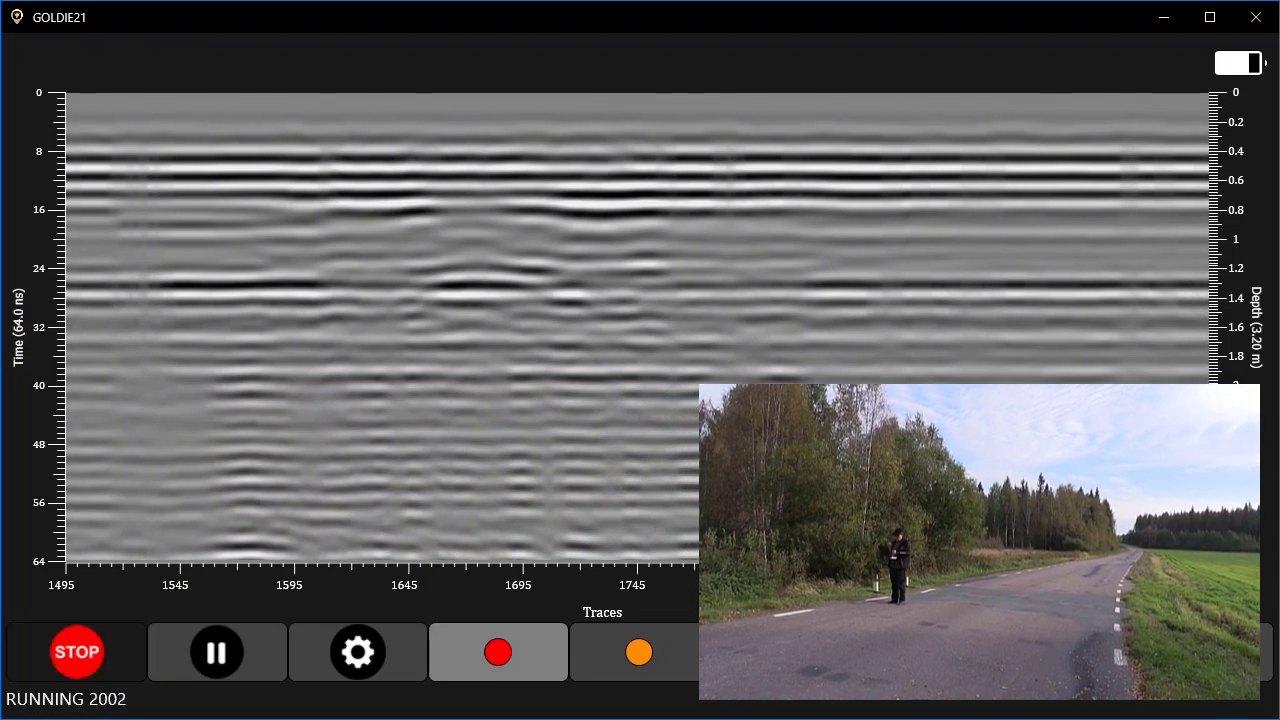
click(217, 652)
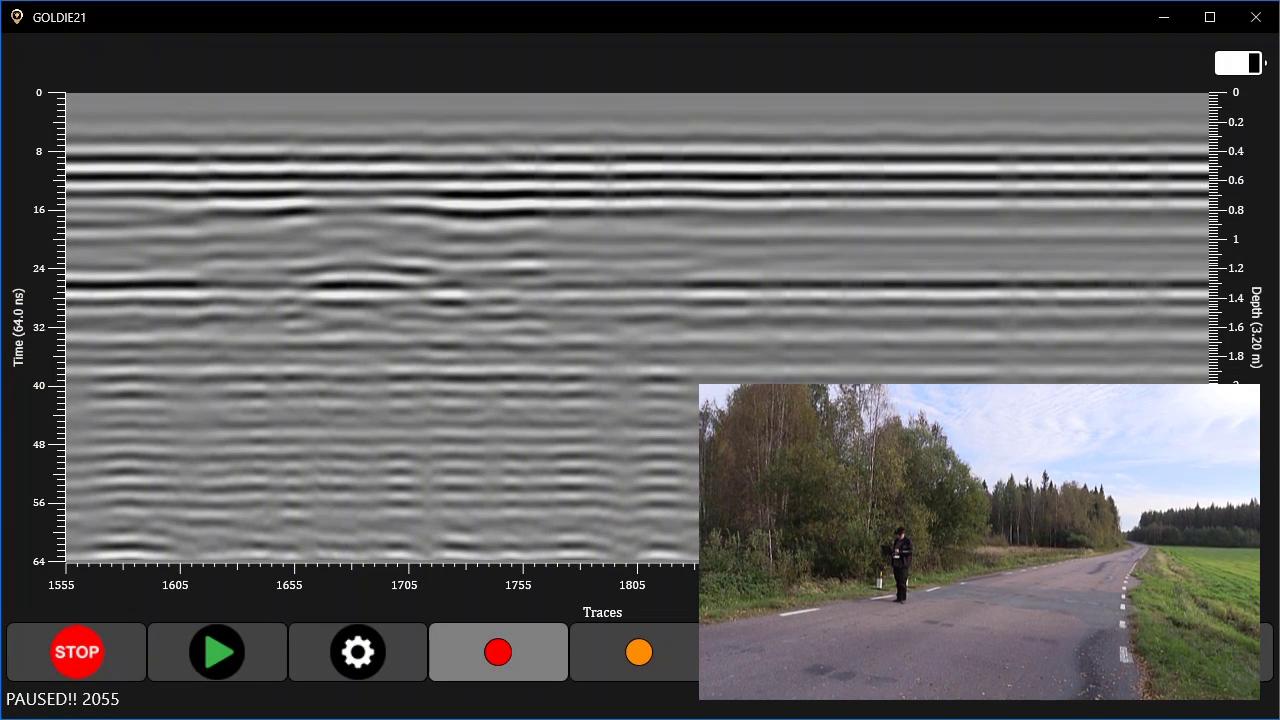
click(376, 267)
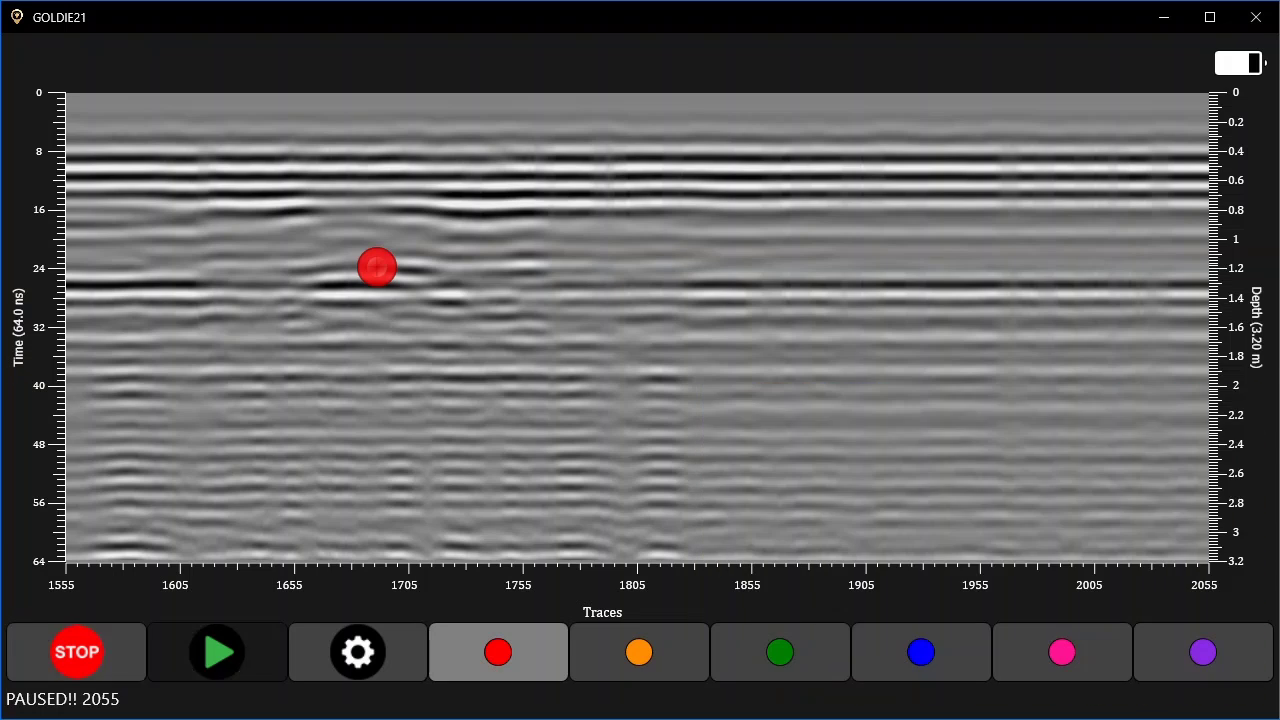
Stop the profile and save the collected file, and start recording a new profile.
click(76, 651)
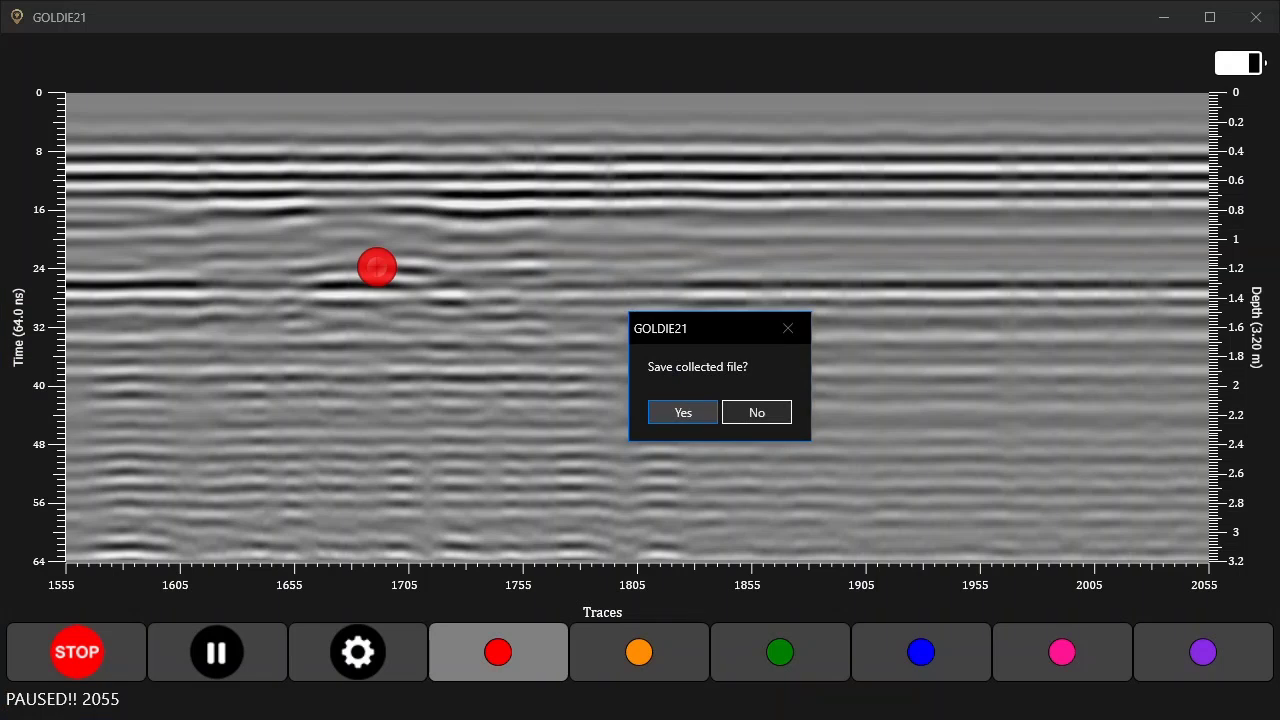
click(683, 412)
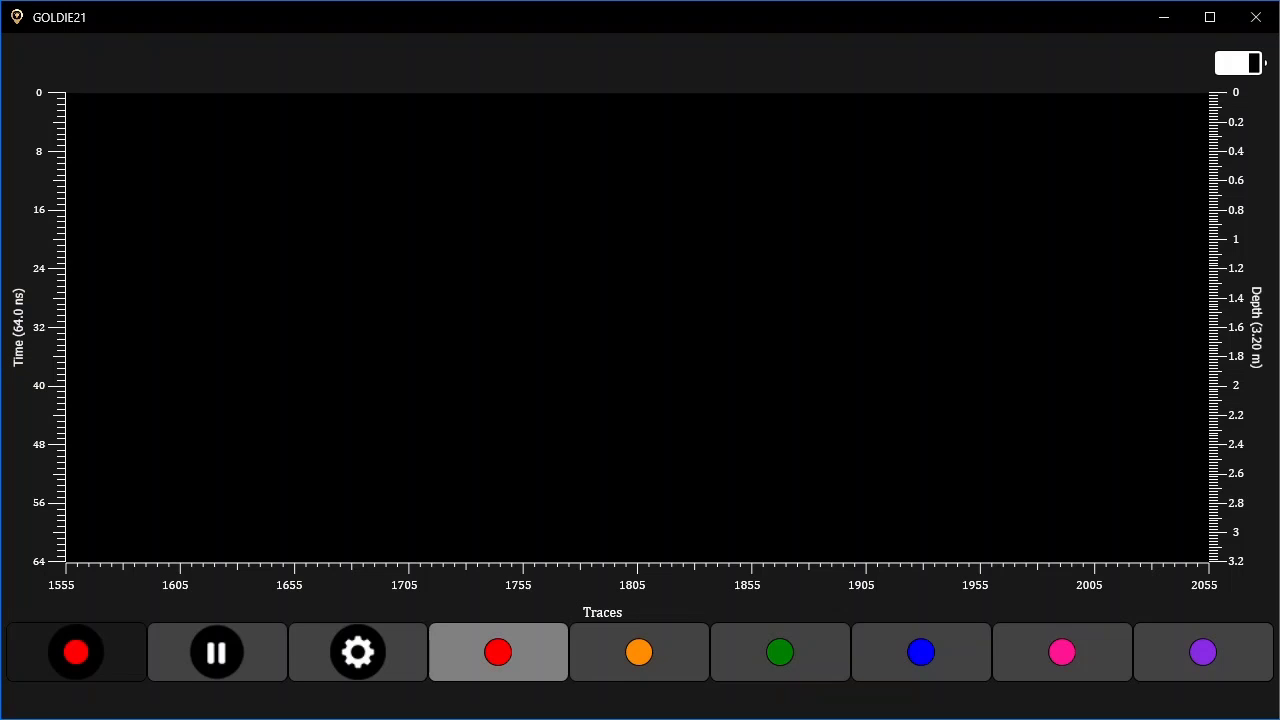
click(76, 652)
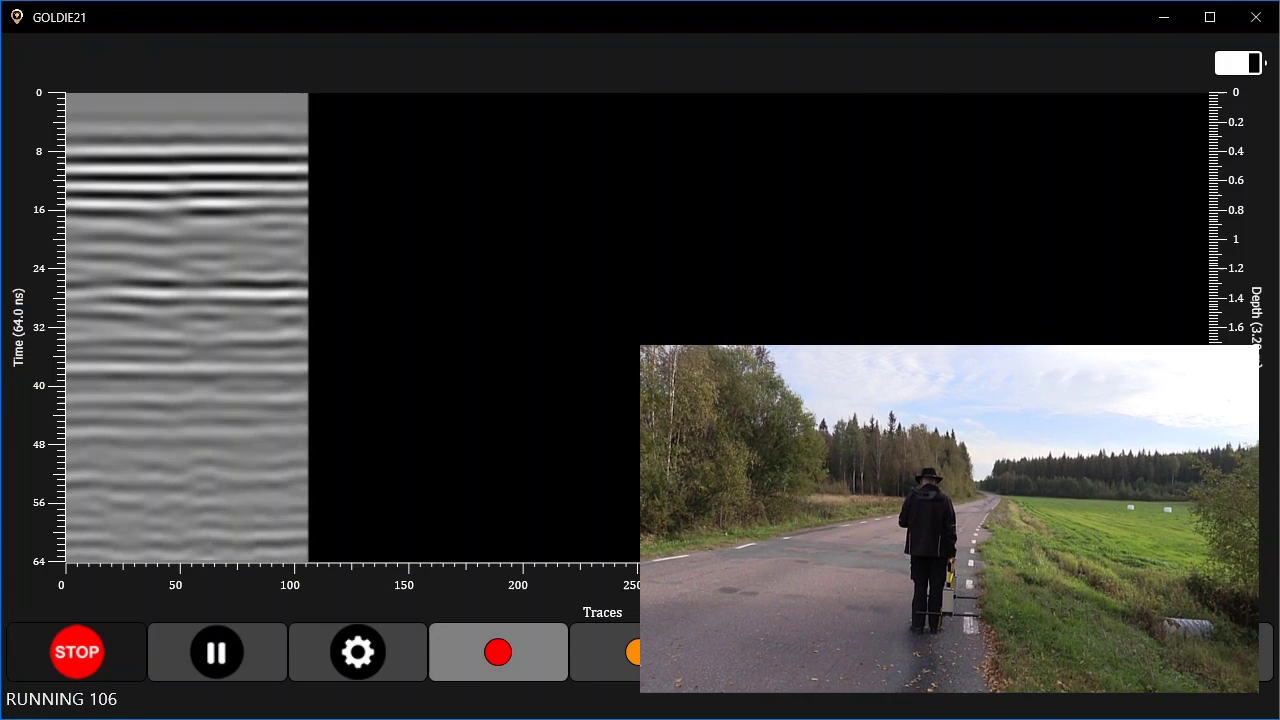